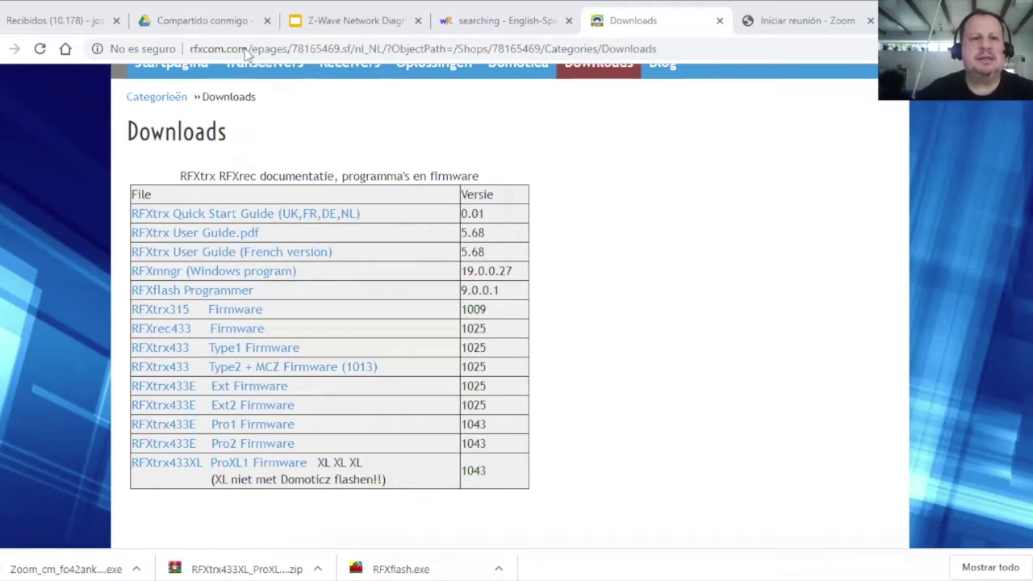
Step: Review the RFXCOM Downloads page for the RFXmngr program, the RFXflash Programmer and the RFXtrx433XL ProXL1 firmware
{"action": "scroll", "coordinate": [276, 131], "scroll_direction": "up", "scroll_amount": 2}
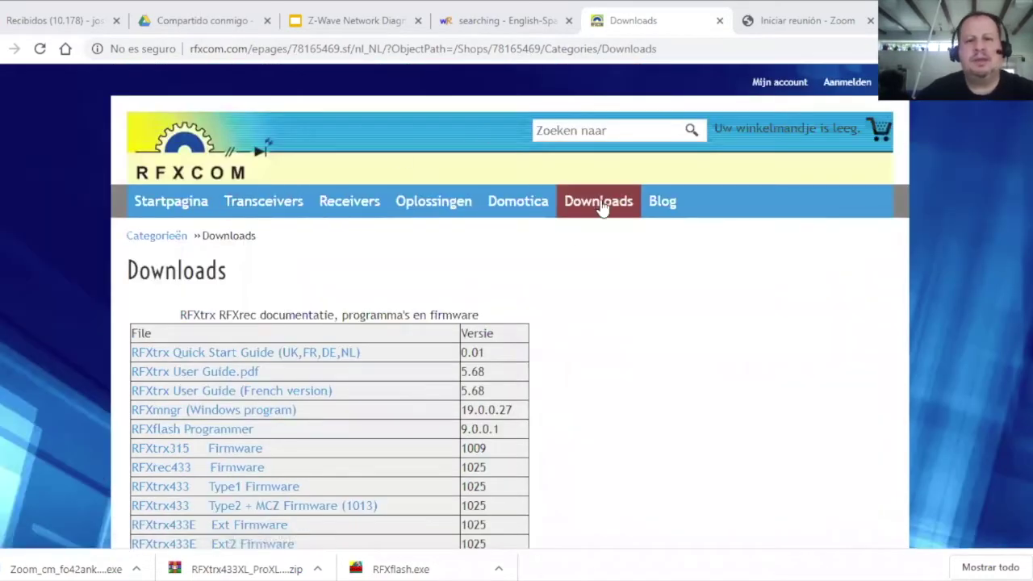
{"action": "scroll", "coordinate": [419, 296], "scroll_direction": "down", "scroll_amount": 1}
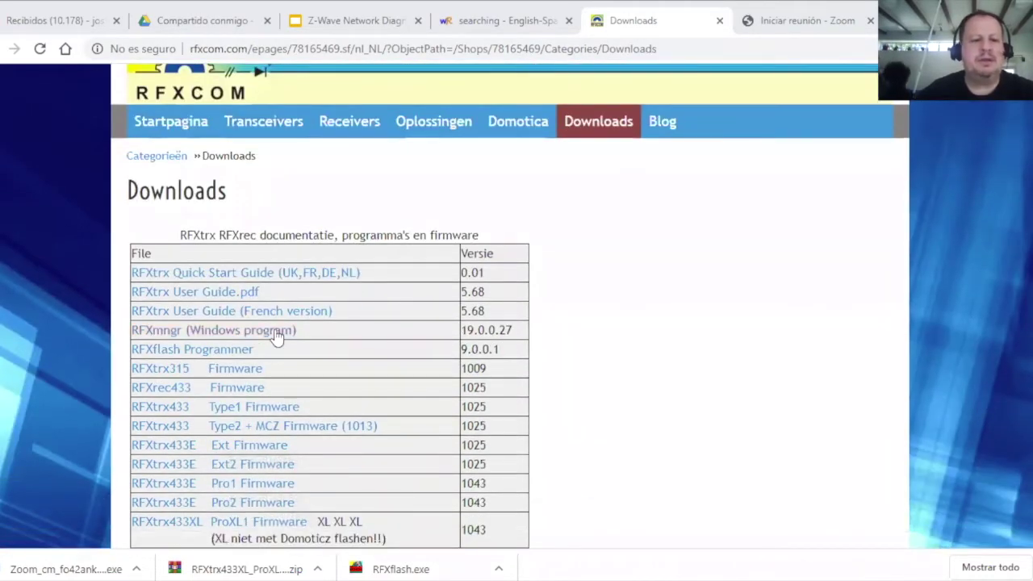
{"action": "scroll", "coordinate": [279, 329], "scroll_direction": "down", "scroll_amount": 1}
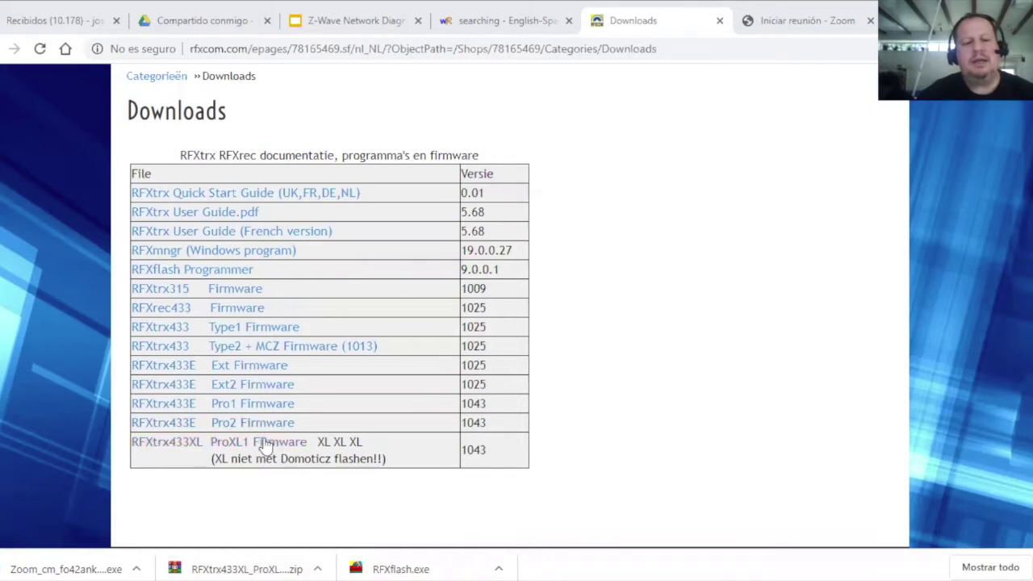
{"action": "scroll", "coordinate": [334, 388], "scroll_direction": "up", "scroll_amount": 1}
{"action": "scroll", "coordinate": [334, 394], "scroll_direction": "up", "scroll_amount": 3}
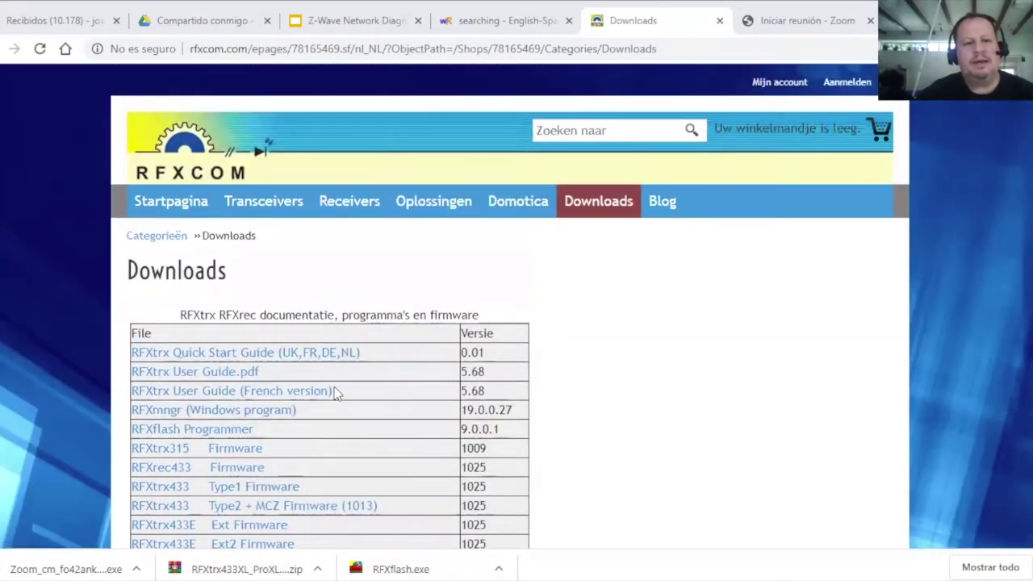
{"action": "scroll", "coordinate": [336, 391], "scroll_direction": "down", "scroll_amount": 2}
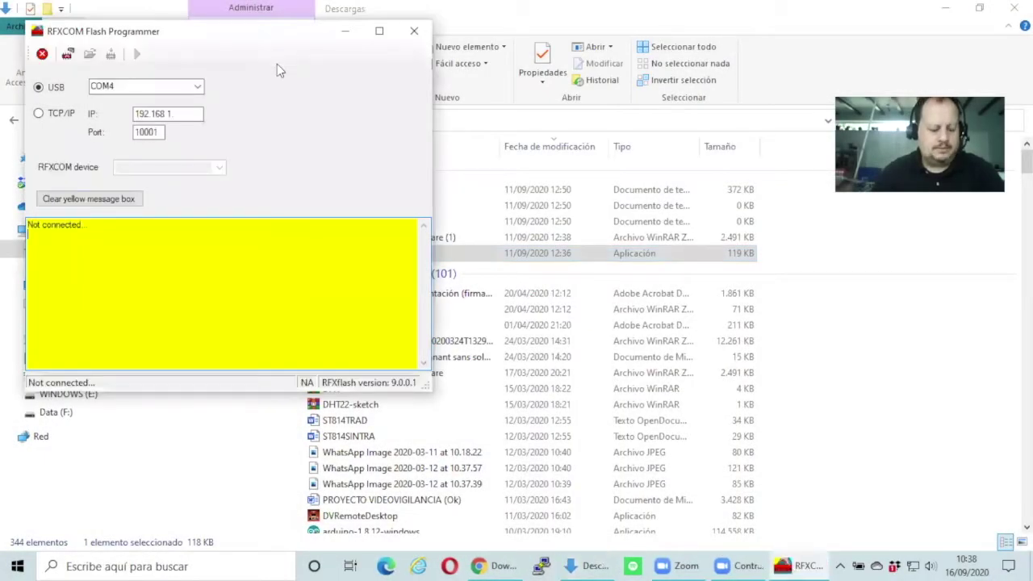
Step: Connect the RFXCOM Flash Programmer to the USB device on COM4 and load the firmware file RFXtrx433XL_ProXL1_1043.hex
{"action": "left_click", "coordinate": [67, 54]}
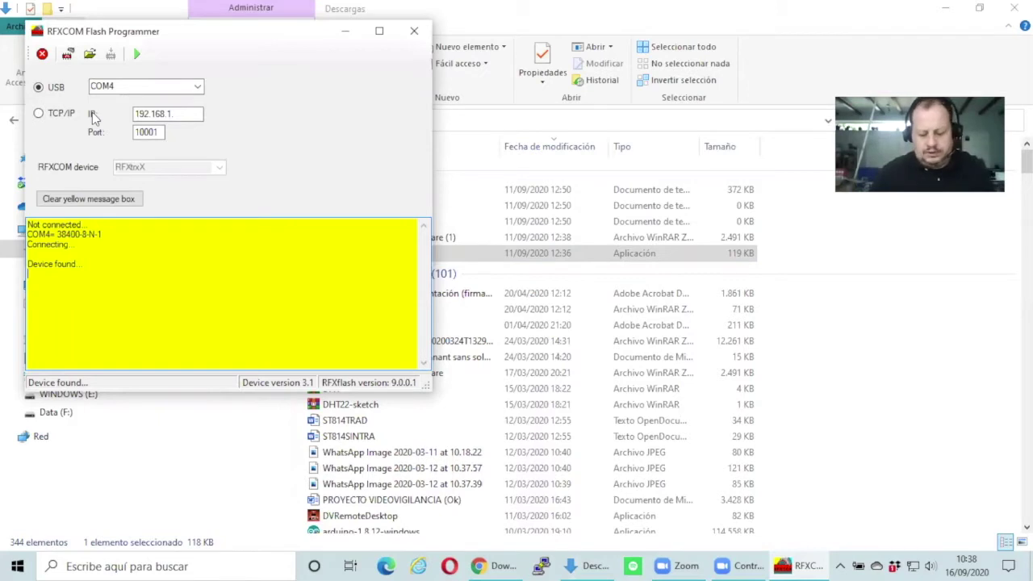
{"action": "left_click", "coordinate": [89, 53]}
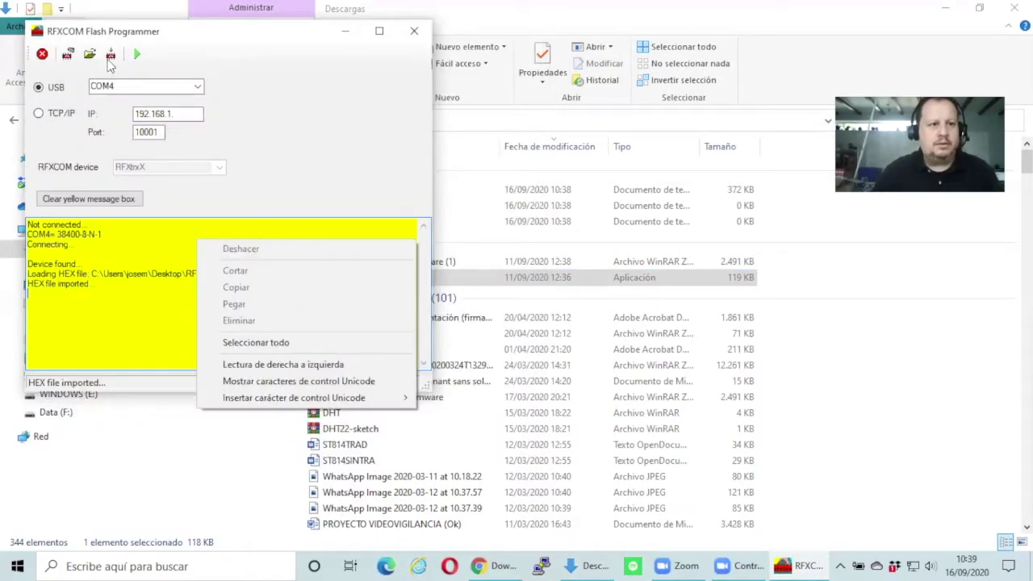
{"action": "left_click", "coordinate": [307, 133]}
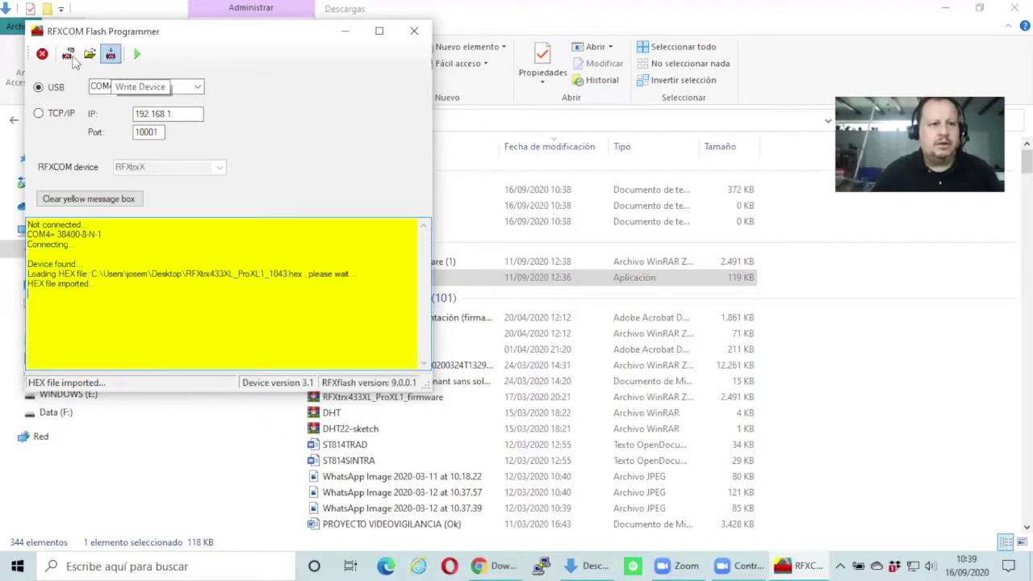
Step: Write the loaded firmware to the device and exit the bootloader into normal mode
{"action": "left_click", "coordinate": [113, 60]}
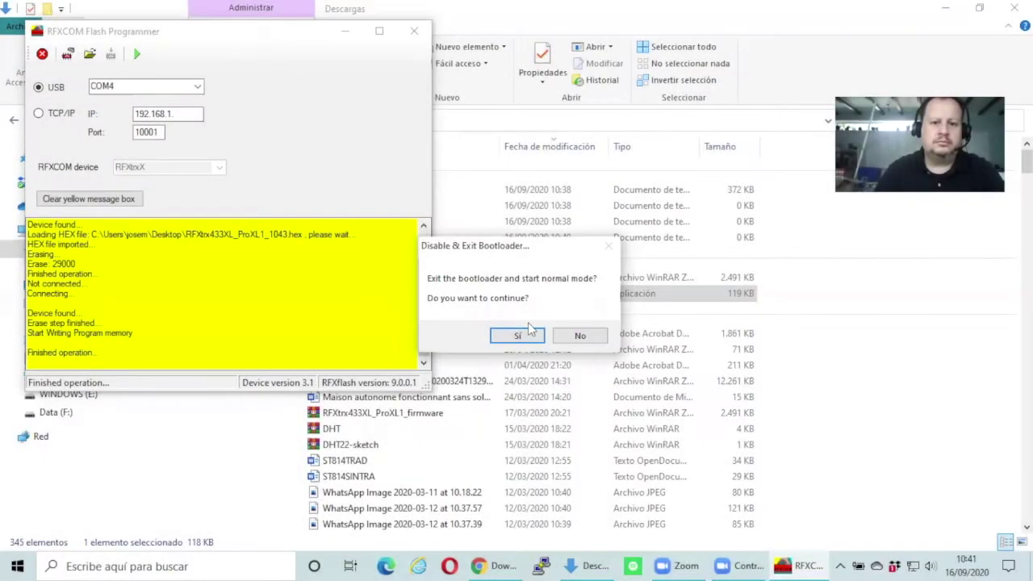
{"action": "key", "text": "Return"}
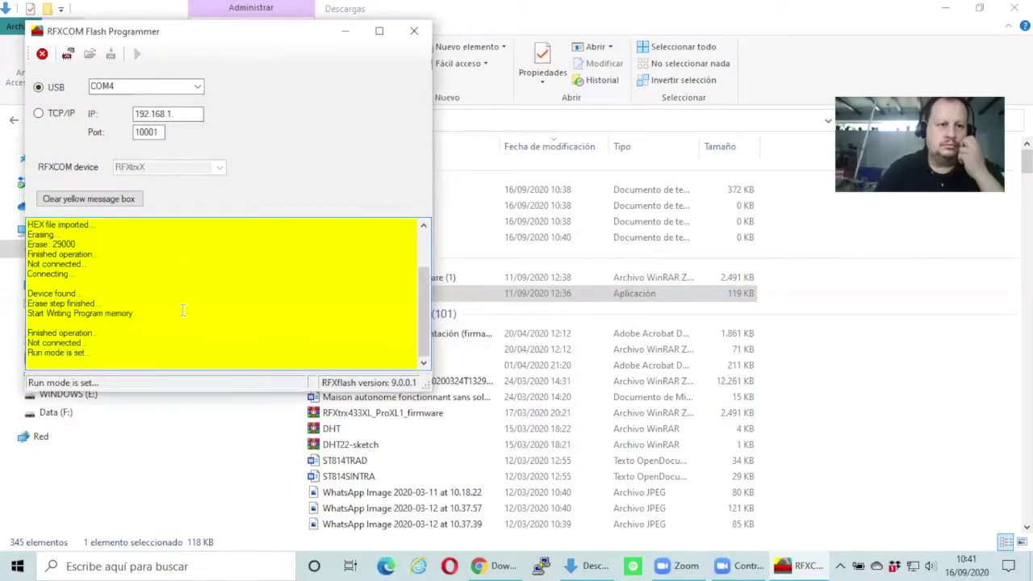
{"action": "left_click", "coordinate": [66, 57]}
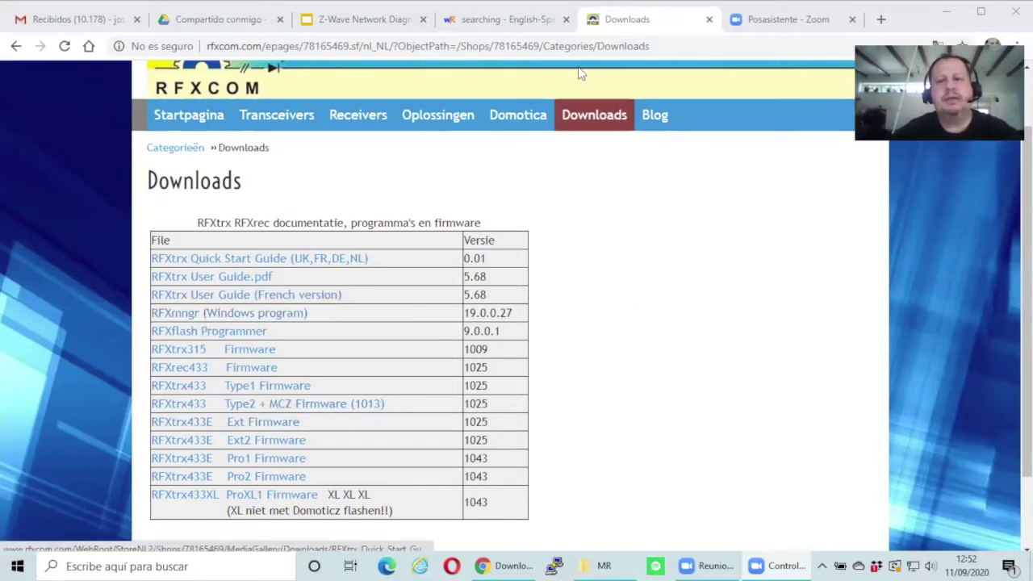
Step: Open RFXmngr from the desktop in a maximized window and connect to the transceiver over USB on COM5
{"action": "left_click", "coordinate": [541, 355]}
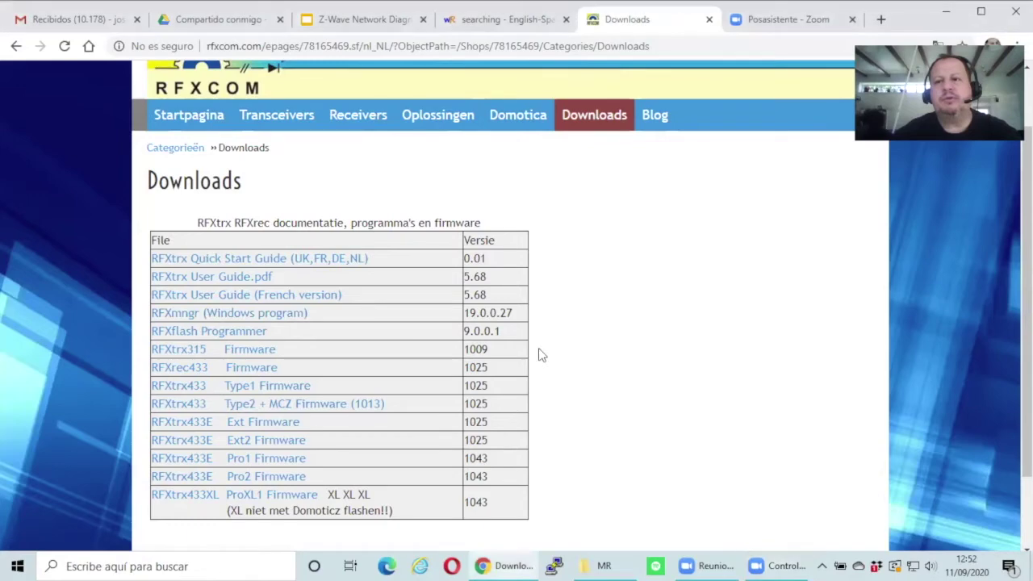
{"action": "key", "text": "super+d"}
{"action": "double_click", "coordinate": [402, 378]}
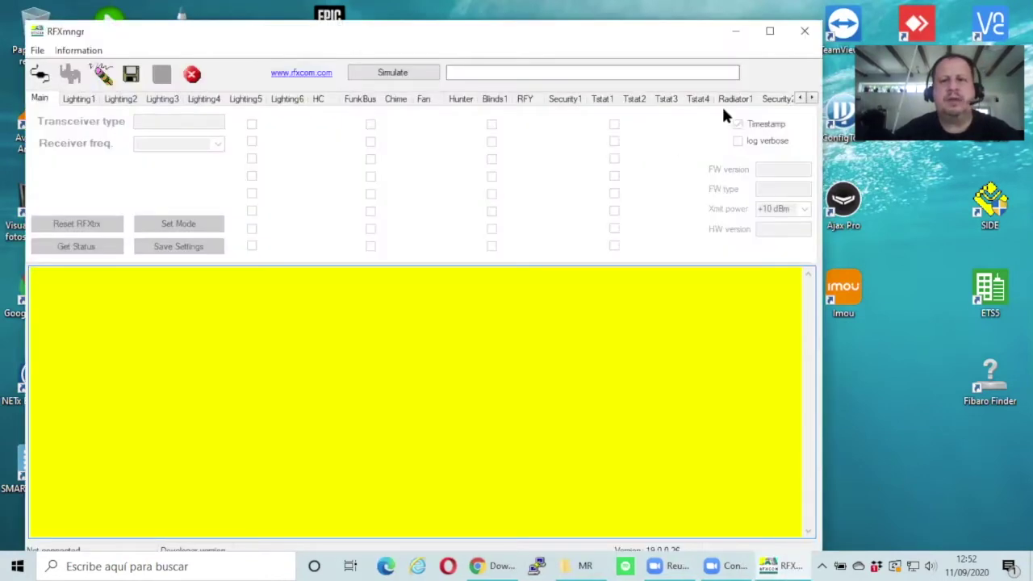
{"action": "left_click", "coordinate": [770, 31]}
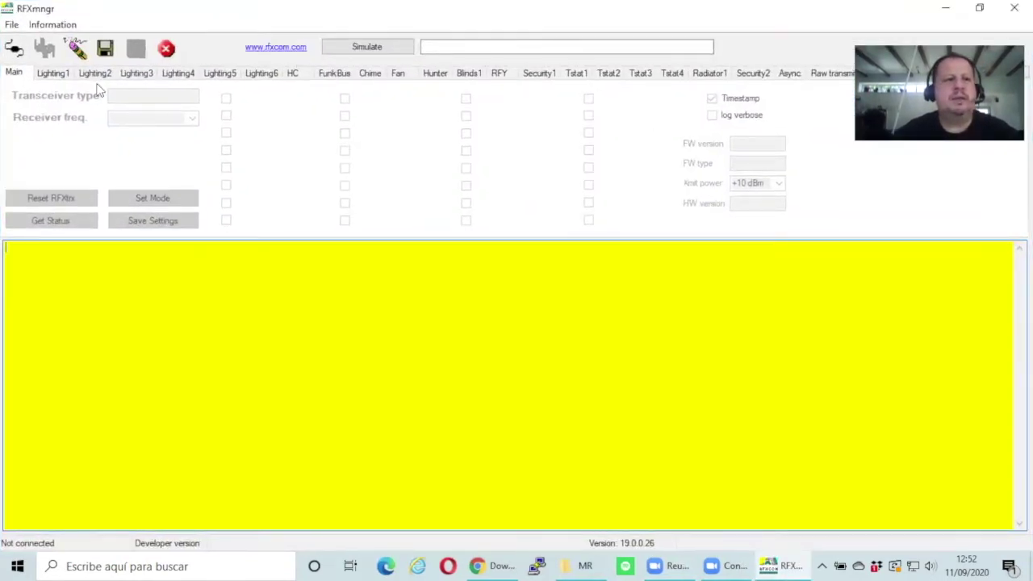
{"action": "left_click", "coordinate": [13, 50]}
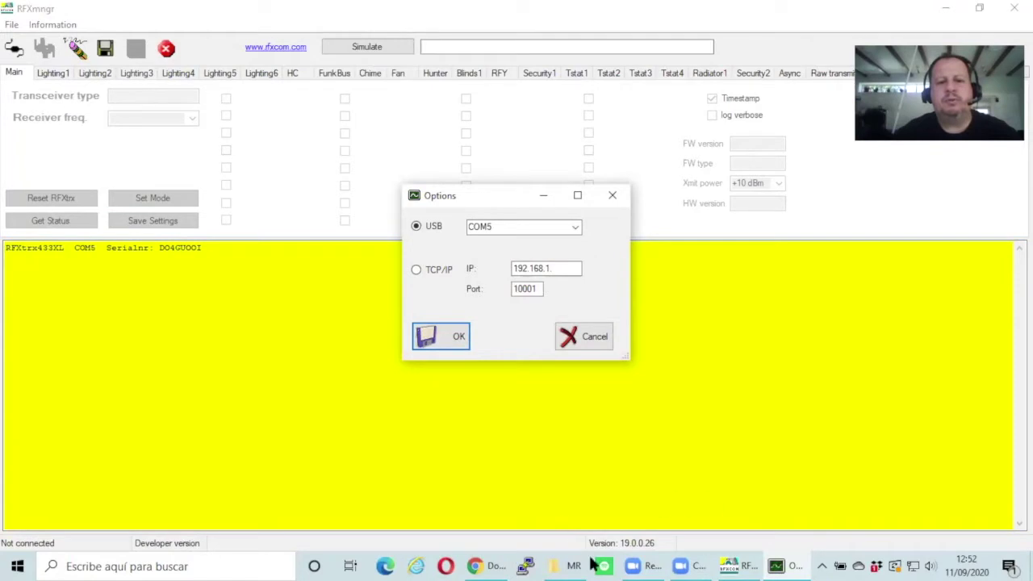
{"action": "left_click", "coordinate": [430, 346]}
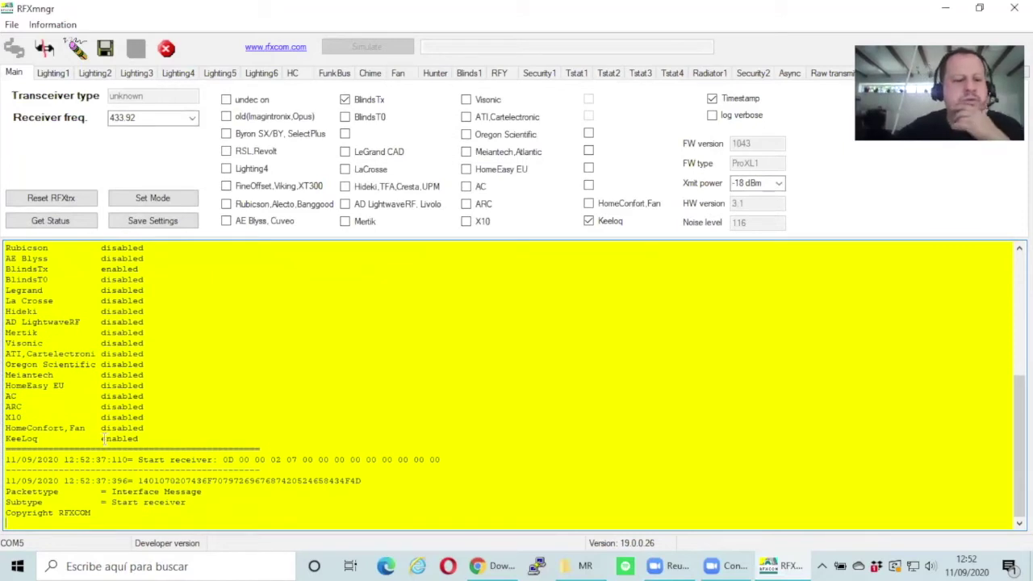
Step: Check the firmware version reported in the transceiver's status log
{"action": "scroll", "coordinate": [352, 391], "scroll_direction": "up", "scroll_amount": 4}
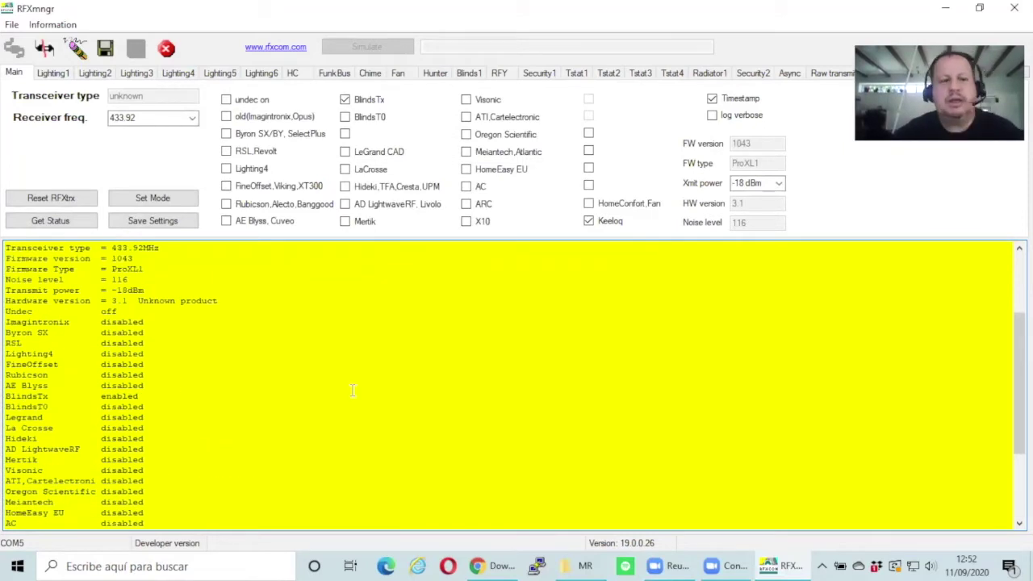
{"action": "scroll", "coordinate": [352, 391], "scroll_direction": "up", "scroll_amount": 4}
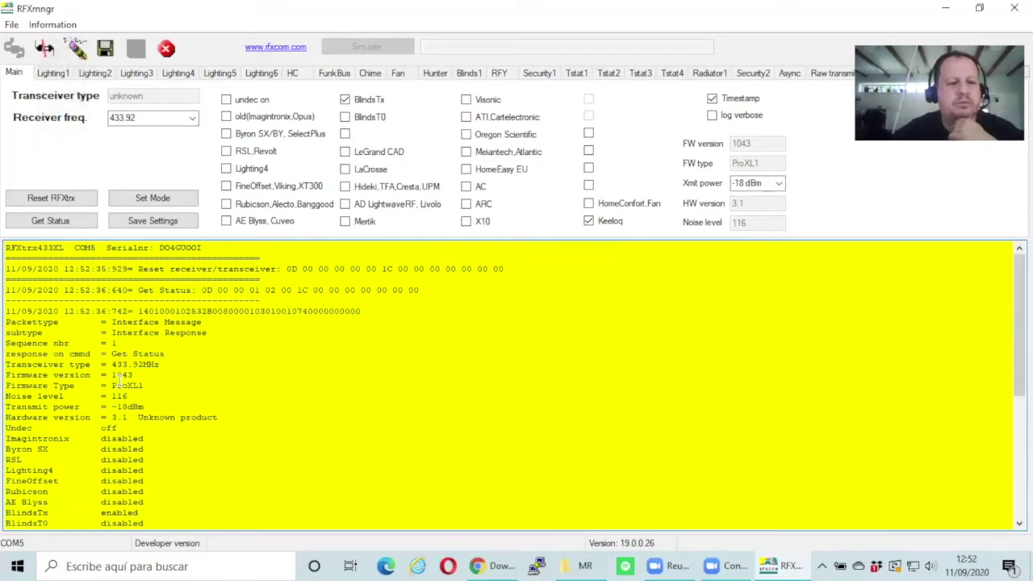
{"action": "mouse_move", "coordinate": [113, 393]}
{"action": "left_mouse_down"}
{"action": "mouse_move", "coordinate": [138, 382]}
{"action": "mouse_move", "coordinate": [107, 375]}
{"action": "left_mouse_up"}
{"action": "key", "text": "XF86AudioLowerVolume"}
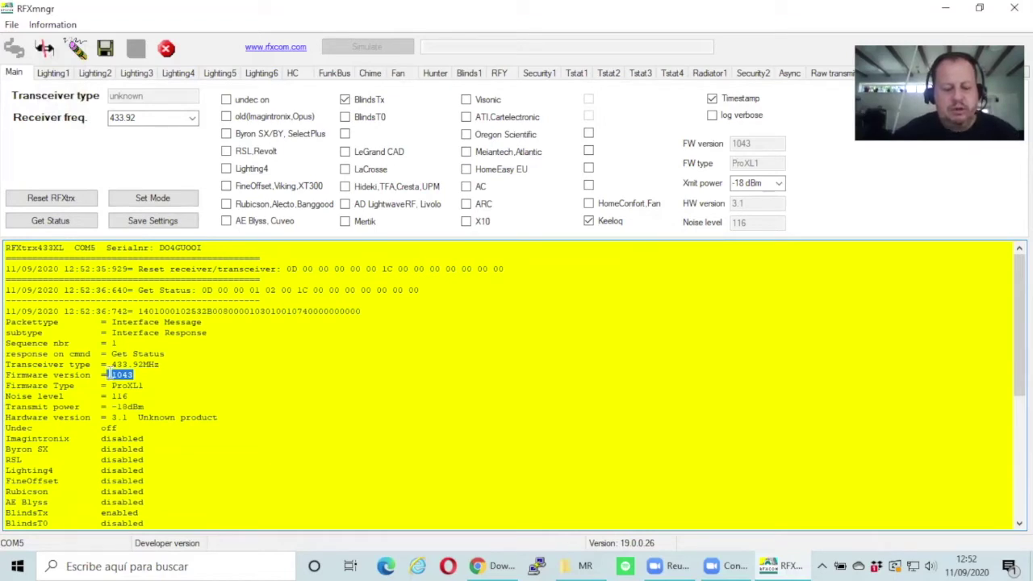
{"action": "left_click", "coordinate": [394, 426]}
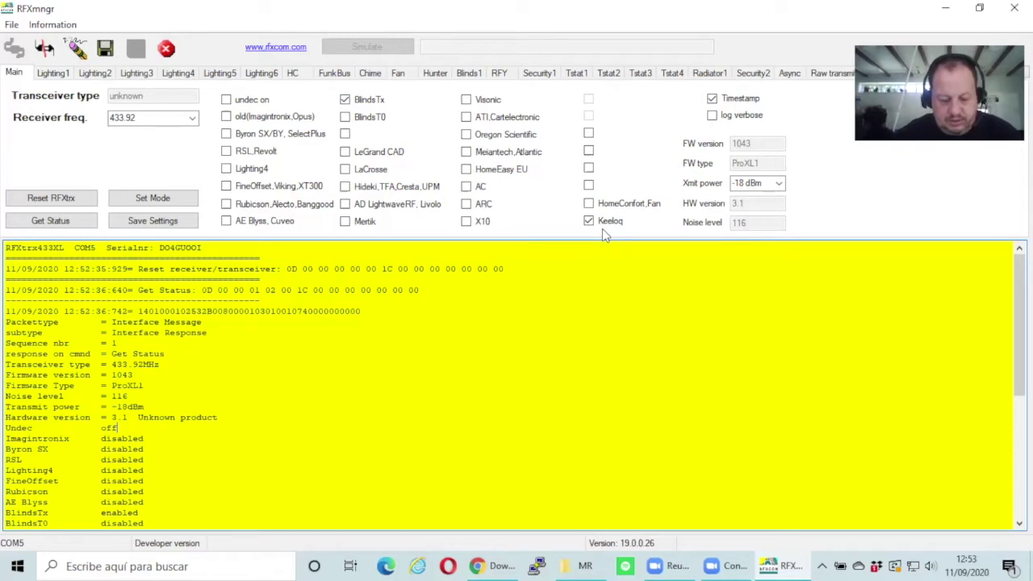
Step: In the Blinds1 settings, choose the type T18 Cherubini and set the last part of the ID to 01
{"action": "left_click", "coordinate": [480, 78]}
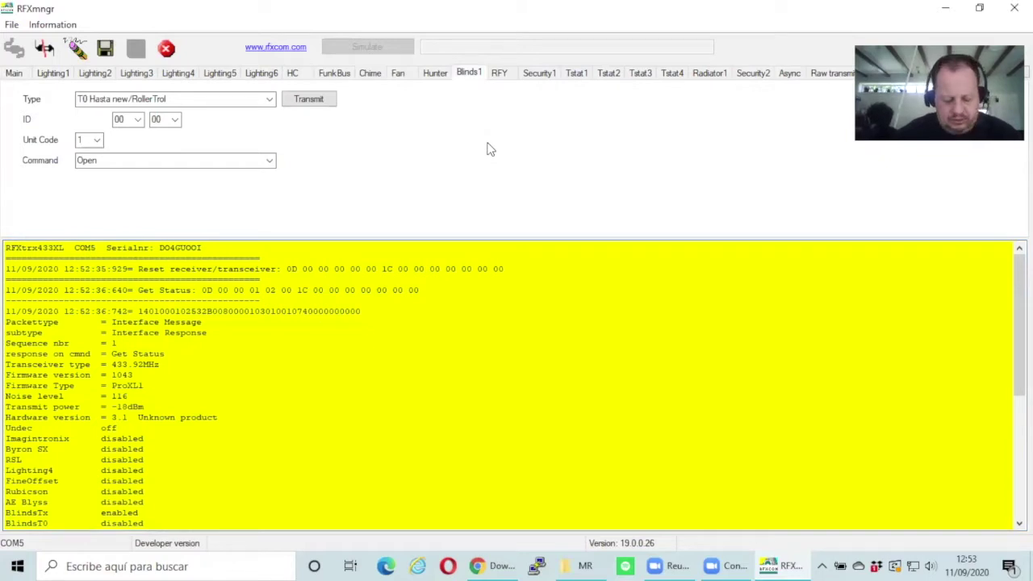
{"action": "left_click", "coordinate": [270, 99]}
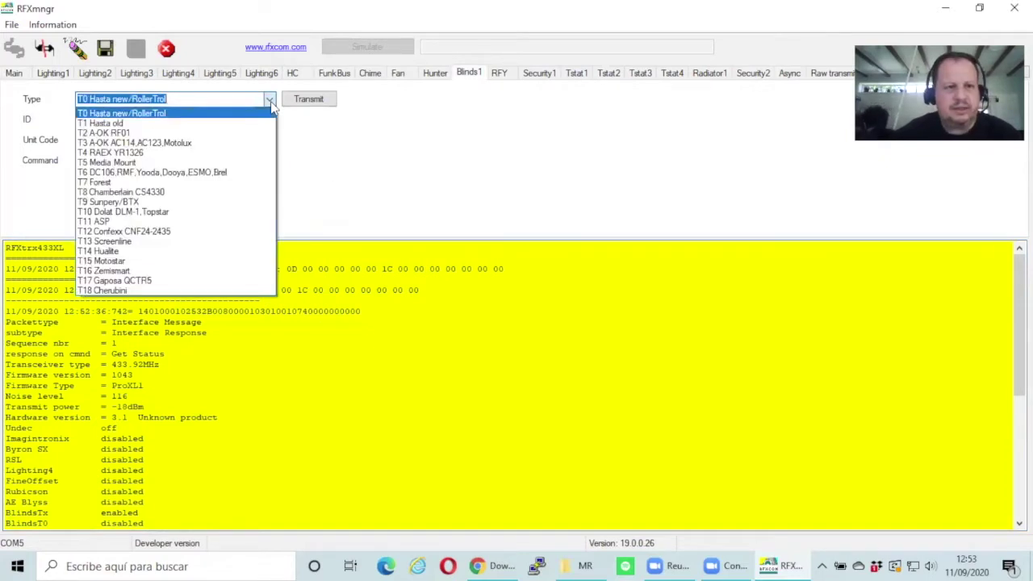
{"action": "key", "text": "Escape"}
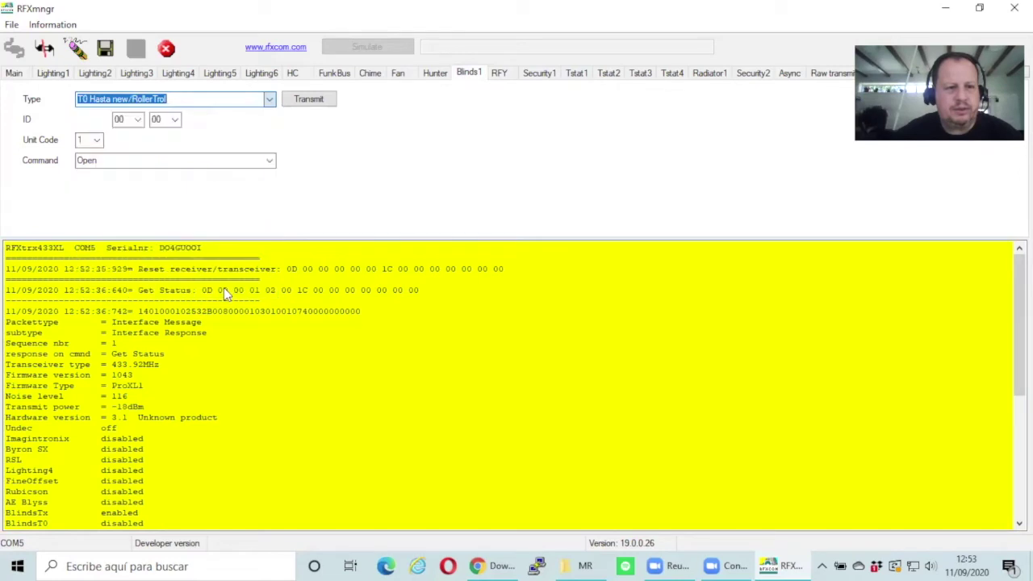
{"action": "key", "text": "End"}
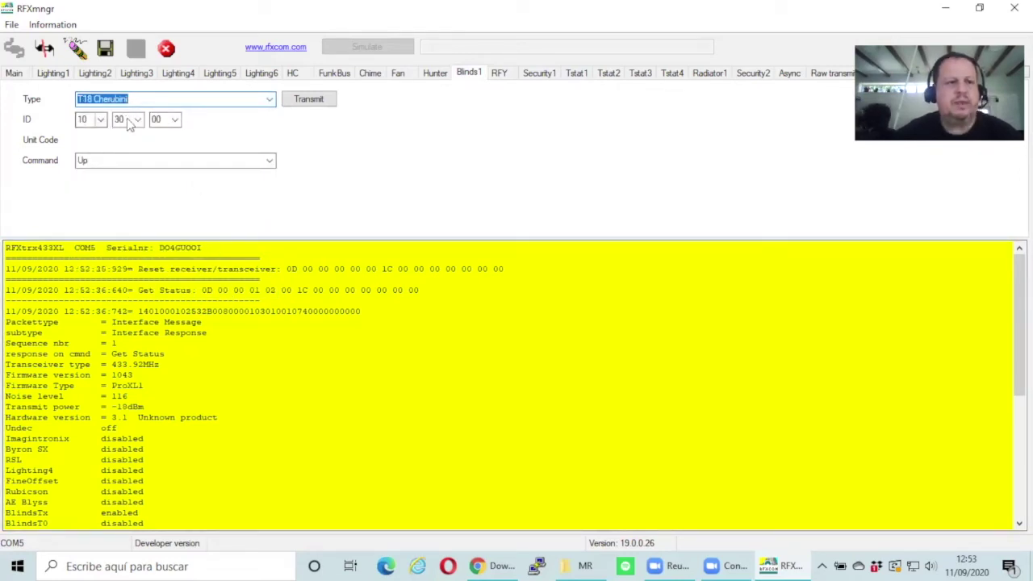
{"action": "left_click", "coordinate": [175, 119]}
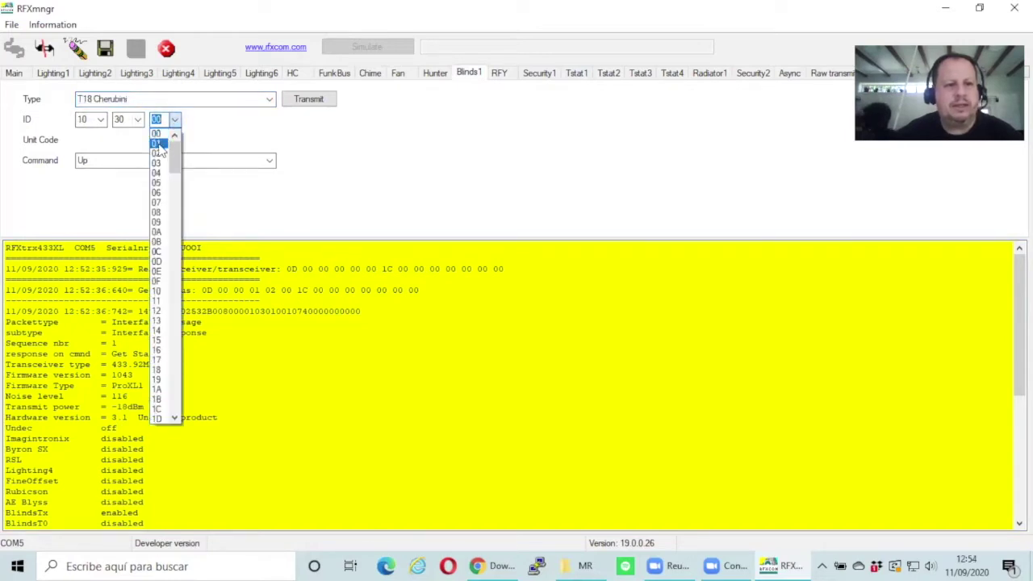
{"action": "left_click", "coordinate": [158, 143]}
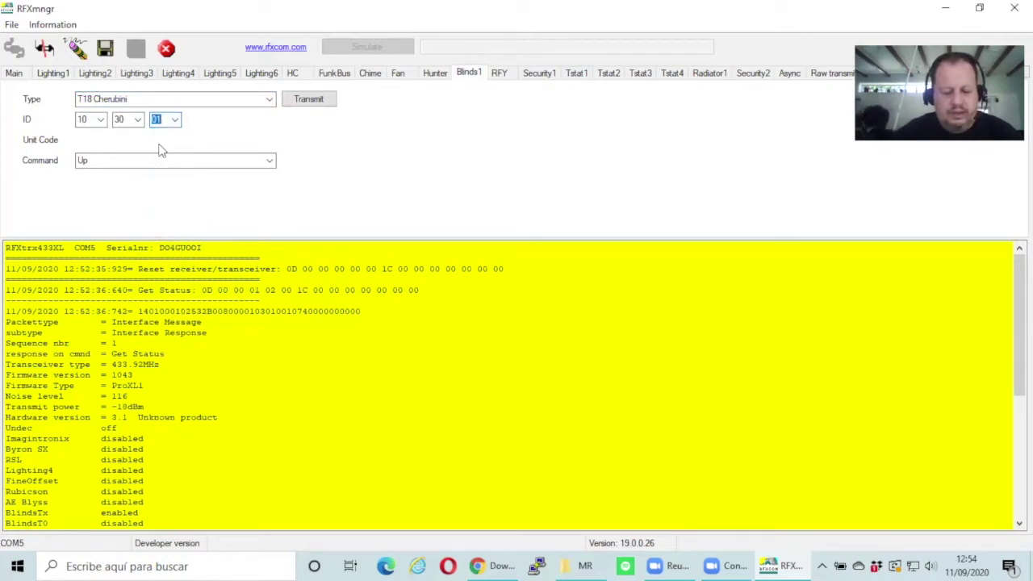
Step: Set the command for the Cherubini blind to Program
{"action": "key", "text": "Tab"}
{"action": "left_click", "coordinate": [268, 164]}
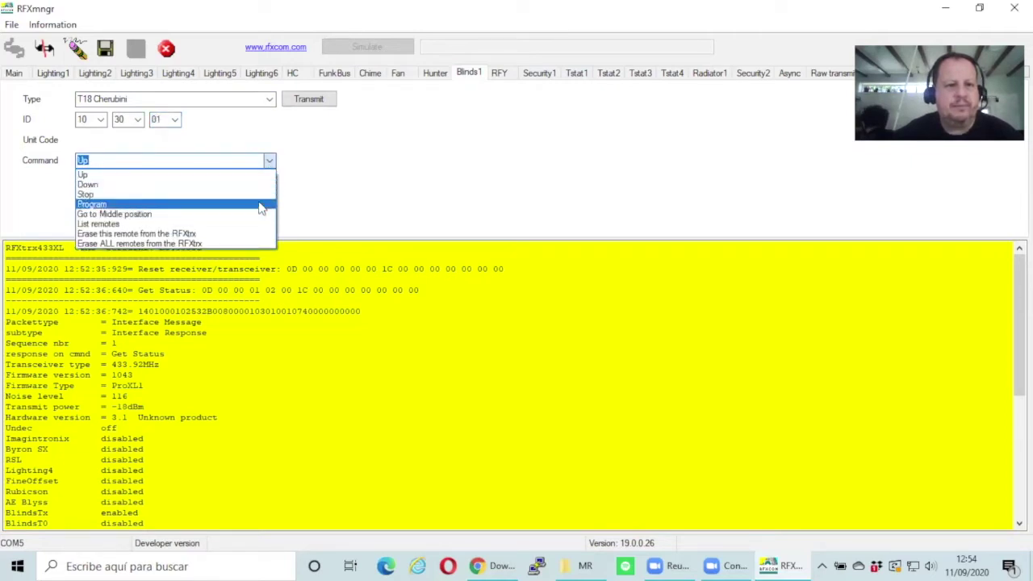
{"action": "left_click", "coordinate": [261, 205]}
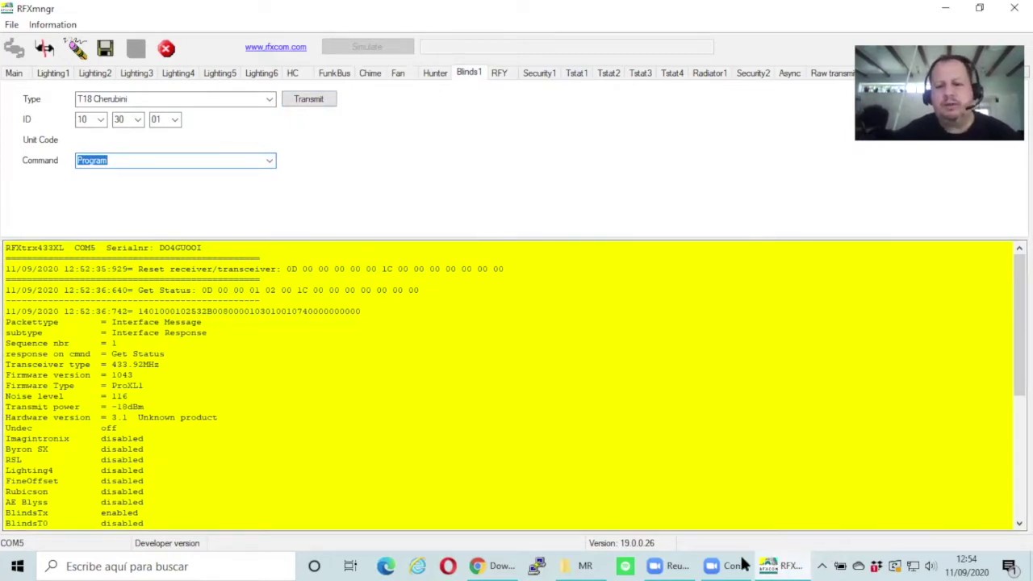
{"action": "left_click", "coordinate": [714, 565]}
{"action": "left_click", "coordinate": [676, 565]}
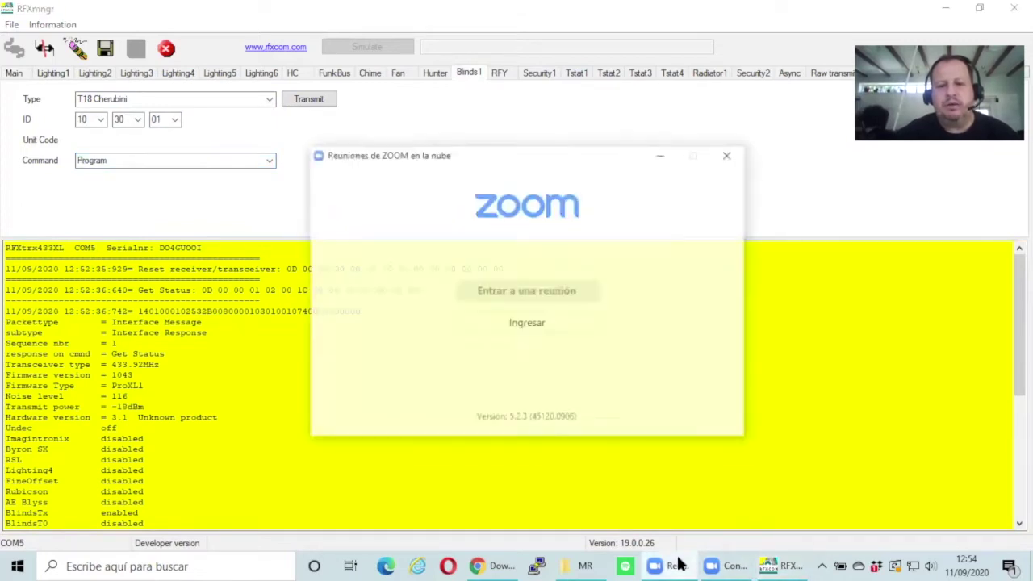
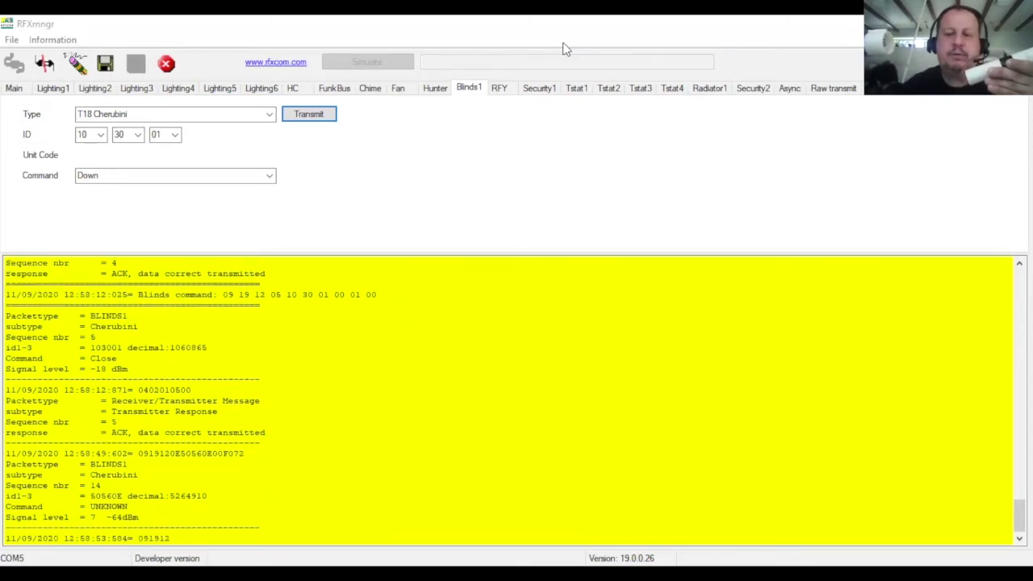
Step: Transmit the Program command to pair the Cherubini motor with ID 10 30 01
{"action": "left_click", "coordinate": [269, 175]}
{"action": "left_click", "coordinate": [259, 219]}
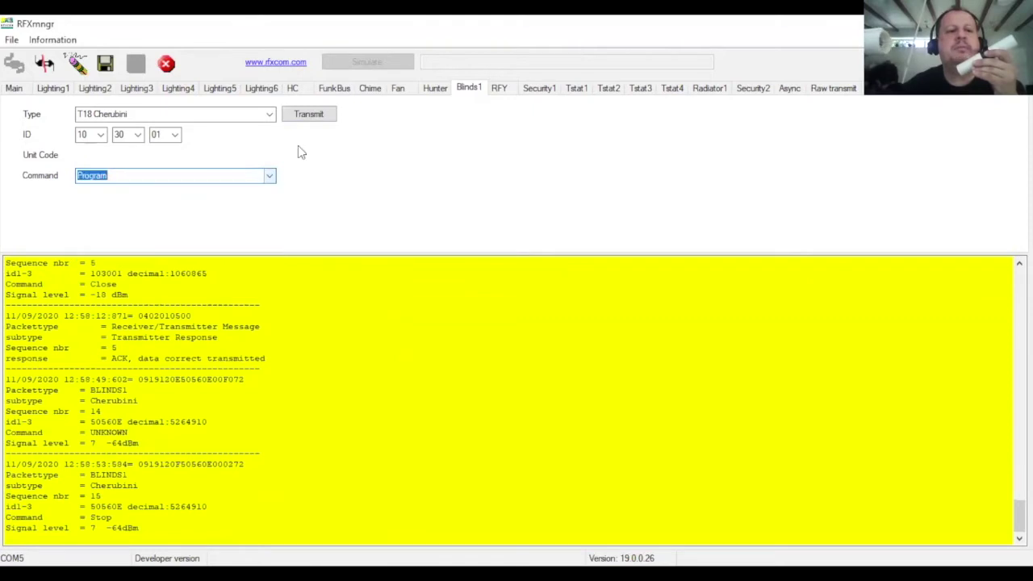
{"action": "left_click", "coordinate": [328, 115]}
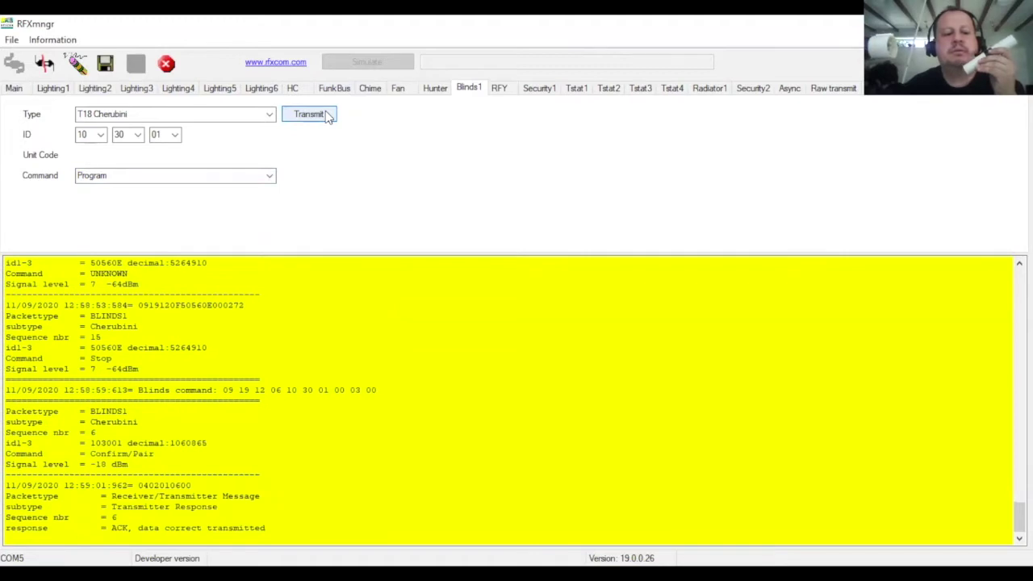
Step: Transmit the Up command to the Cherubini blind with ID 10 30 01
{"action": "left_click", "coordinate": [263, 181]}
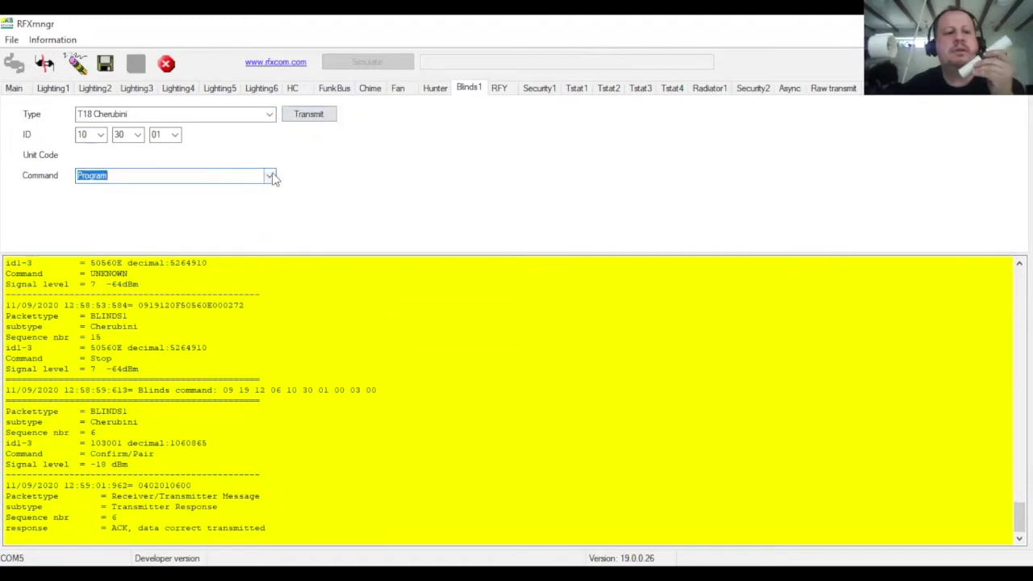
{"action": "left_click", "coordinate": [273, 177]}
{"action": "left_click", "coordinate": [266, 191]}
{"action": "left_click", "coordinate": [313, 123]}
Step: Transmit the Down command twice to the Cherubini blind with ID 10 30 01
{"action": "left_click", "coordinate": [269, 176]}
{"action": "left_click", "coordinate": [267, 201]}
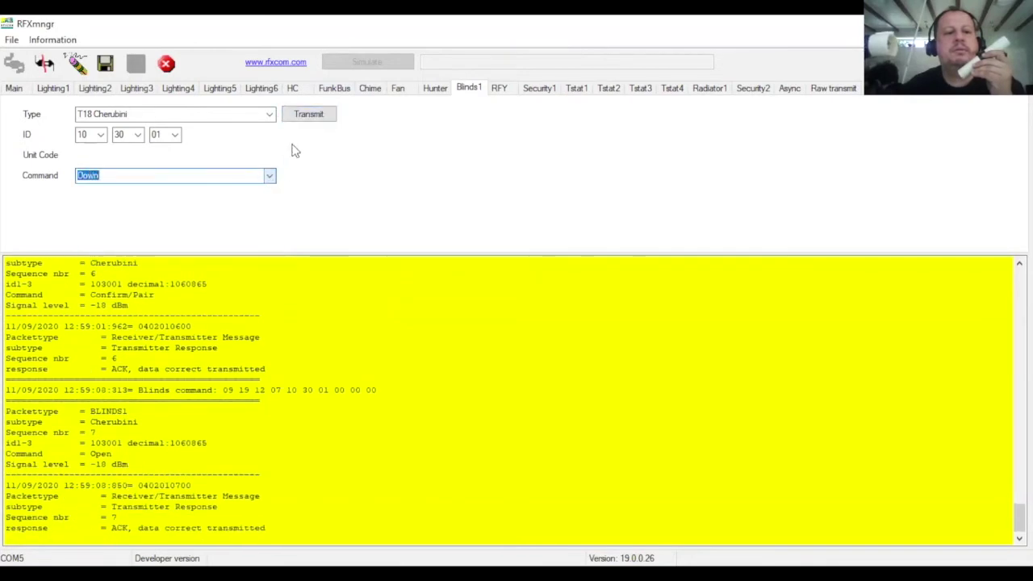
{"action": "left_click", "coordinate": [311, 116]}
{"action": "left_click", "coordinate": [321, 117]}
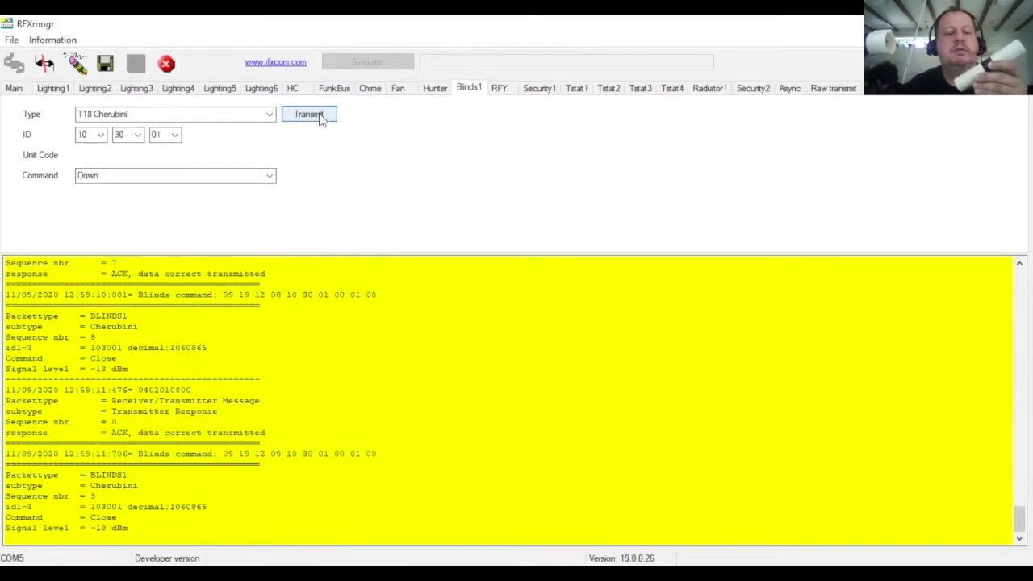
Step: Transmit the Program command to pair the Cherubini motor with ID 10 30 01 again
{"action": "left_click", "coordinate": [270, 178]}
{"action": "left_click", "coordinate": [262, 218]}
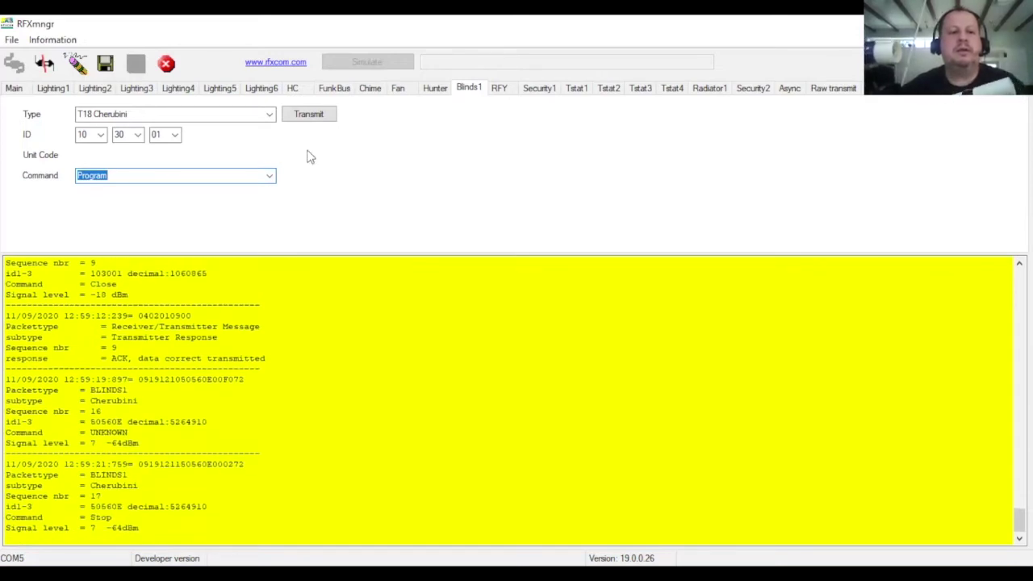
{"action": "left_click", "coordinate": [313, 121]}
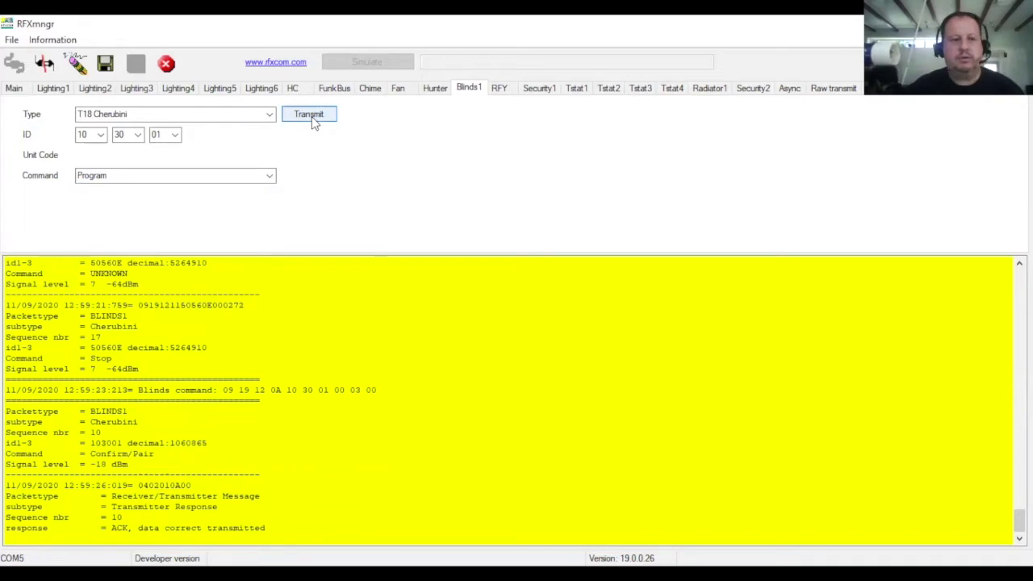
Step: Transmit the Up command and, after it, the Down command to the Cherubini blind with ID 10 30 01
{"action": "left_click", "coordinate": [270, 175]}
{"action": "left_click", "coordinate": [266, 188]}
{"action": "left_click", "coordinate": [304, 116]}
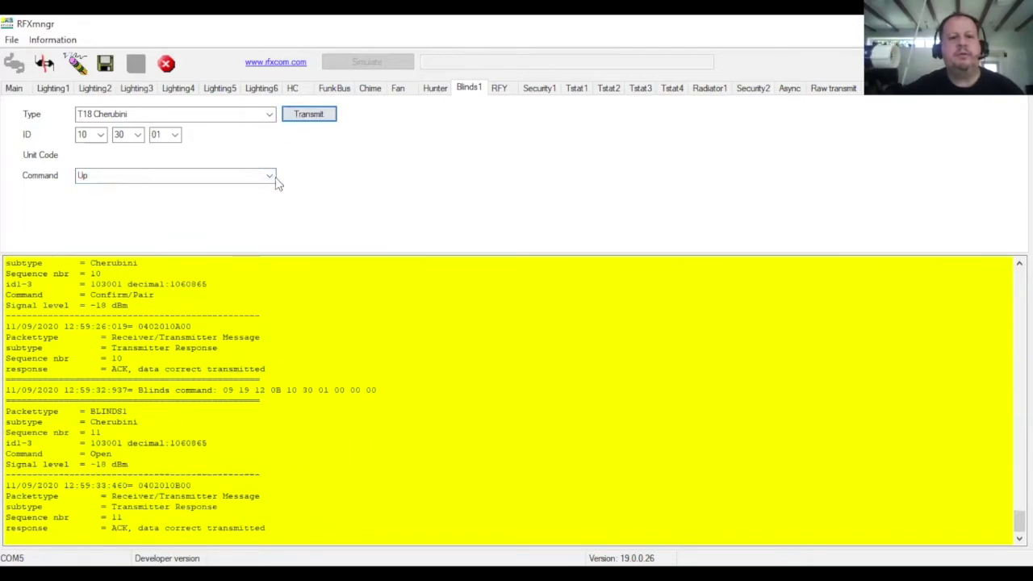
{"action": "left_click", "coordinate": [270, 175]}
{"action": "left_click", "coordinate": [267, 197]}
{"action": "left_click", "coordinate": [310, 115]}
Step: Transmit the Stop command to the Cherubini blind, followed by the Up command
{"action": "left_click", "coordinate": [270, 176]}
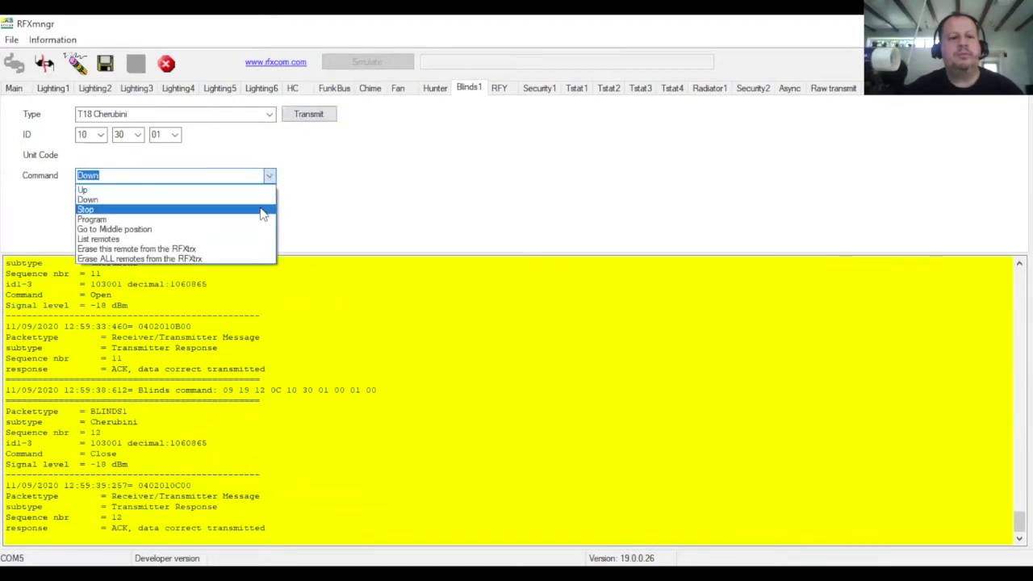
{"action": "left_click", "coordinate": [265, 209]}
{"action": "left_click", "coordinate": [310, 118]}
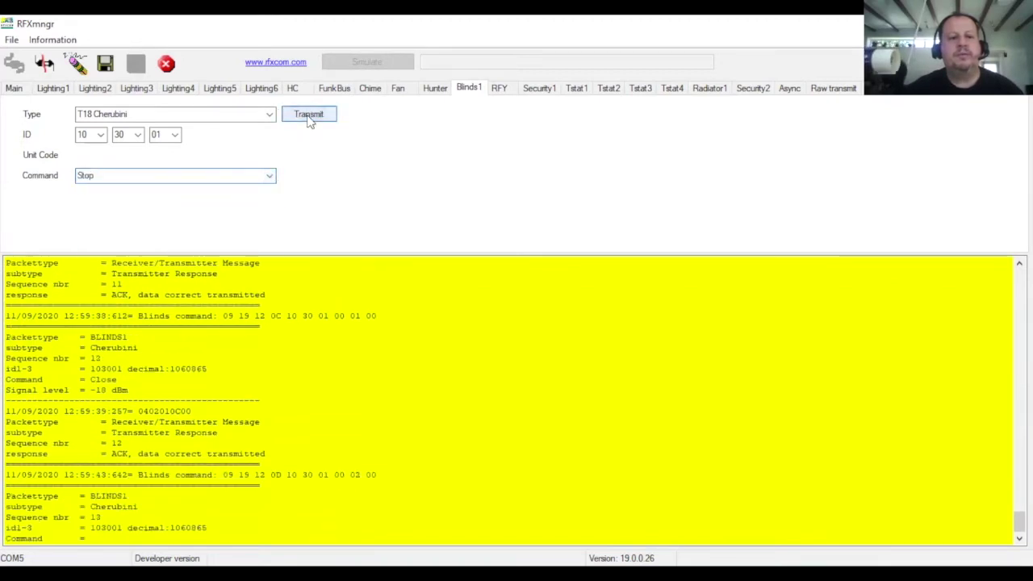
{"action": "left_click", "coordinate": [271, 177]}
{"action": "left_click", "coordinate": [259, 188]}
{"action": "left_click", "coordinate": [307, 117]}
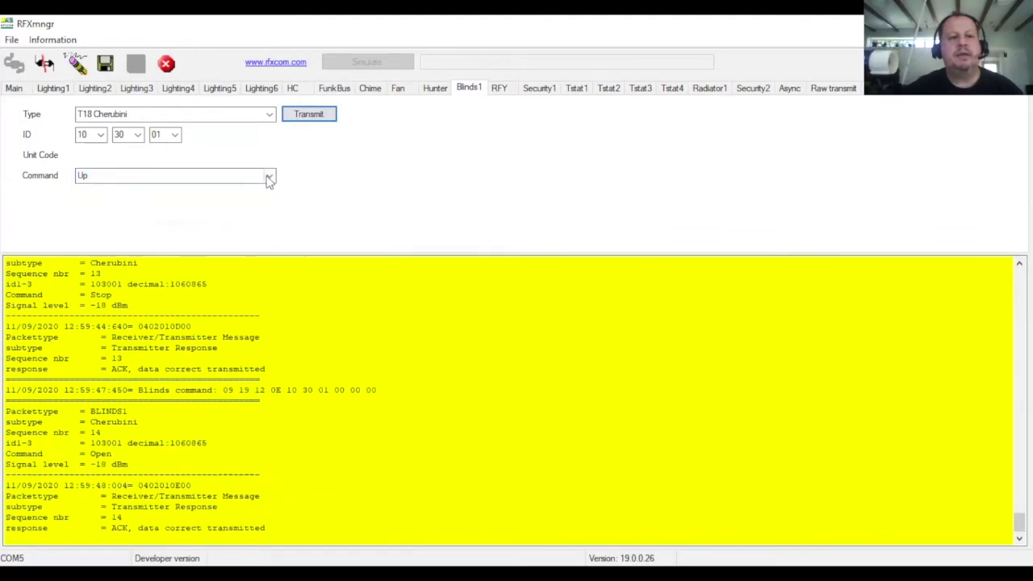
Step: Transmit the Down command to the Cherubini blind, followed by the Stop command
{"action": "left_click", "coordinate": [268, 176]}
{"action": "left_click", "coordinate": [262, 198]}
{"action": "left_click", "coordinate": [315, 117]}
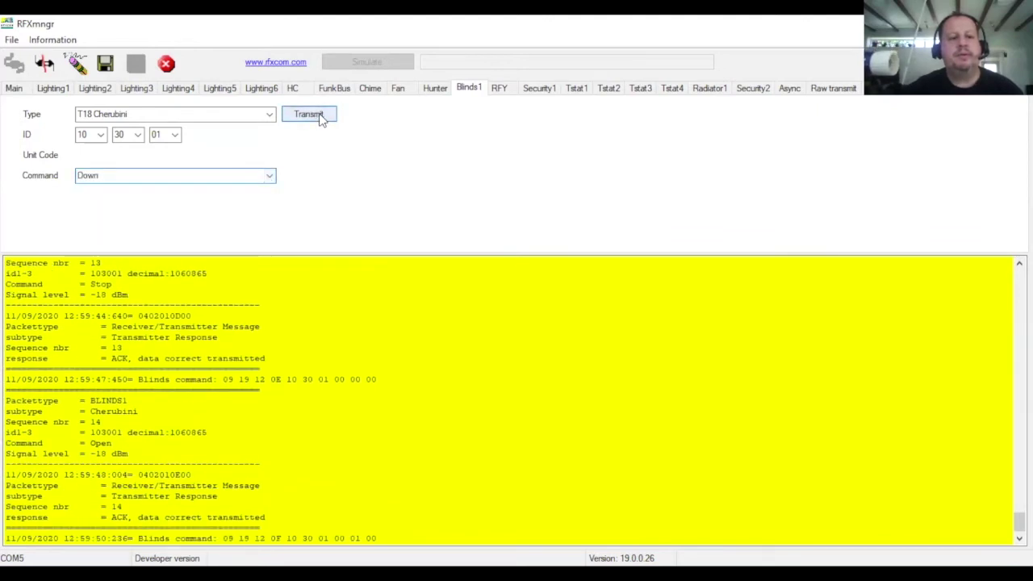
{"action": "left_click", "coordinate": [270, 176]}
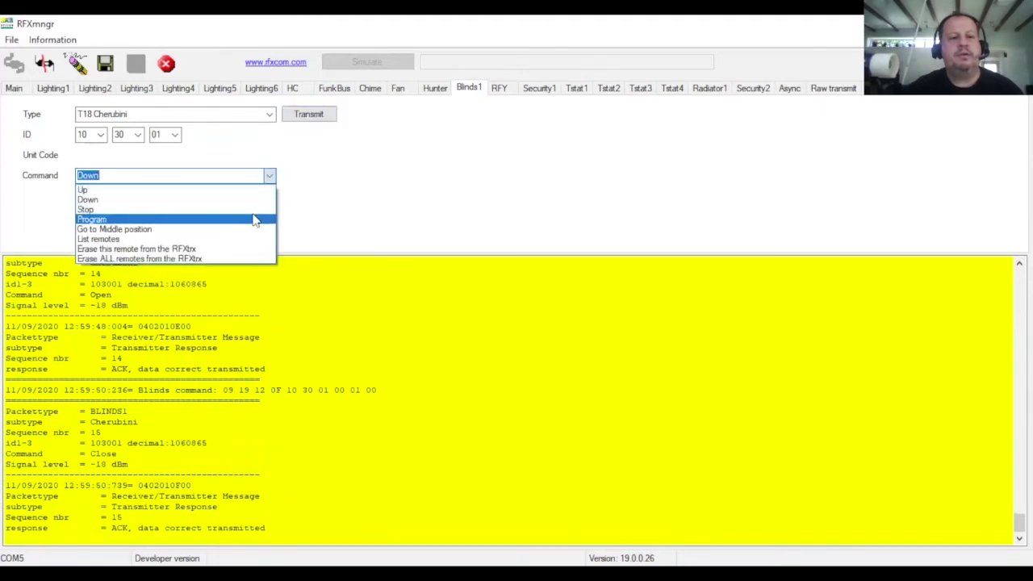
{"action": "left_click", "coordinate": [253, 211]}
{"action": "left_click", "coordinate": [309, 117]}
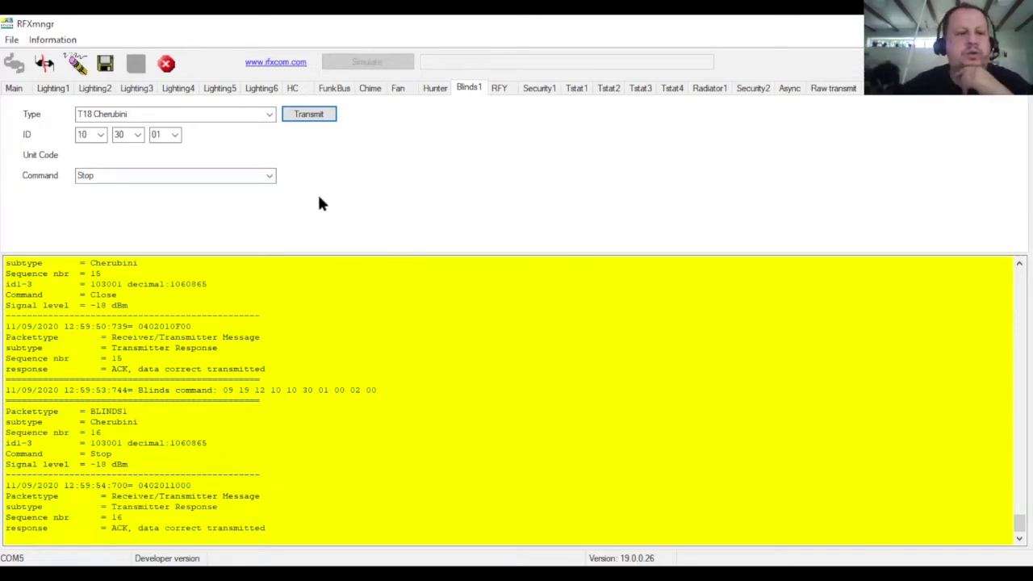
Step: Transmit the Up command to the Cherubini blind with ID 10 30 01 to log its code
{"action": "left_click", "coordinate": [269, 175]}
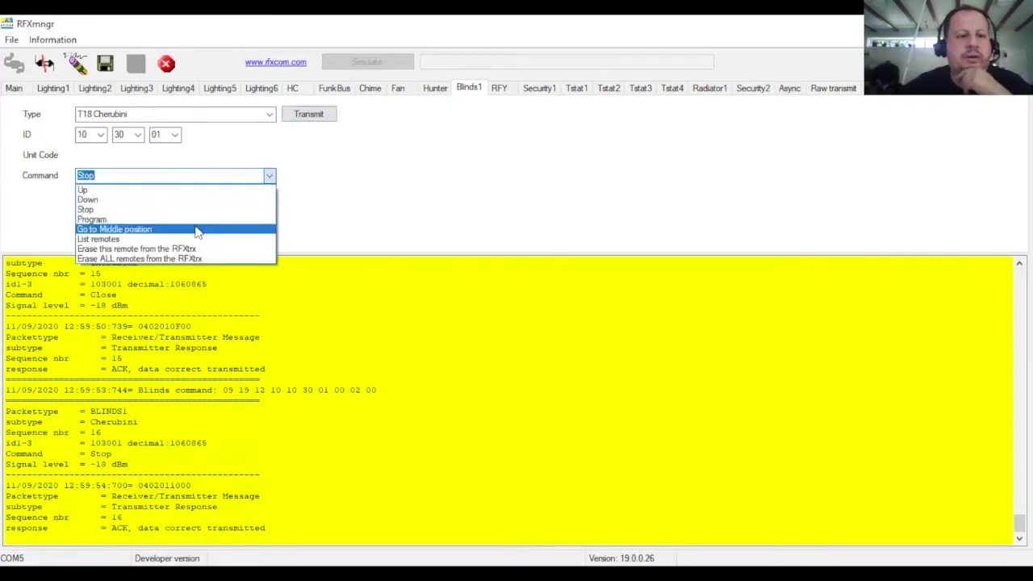
{"action": "left_click", "coordinate": [358, 153]}
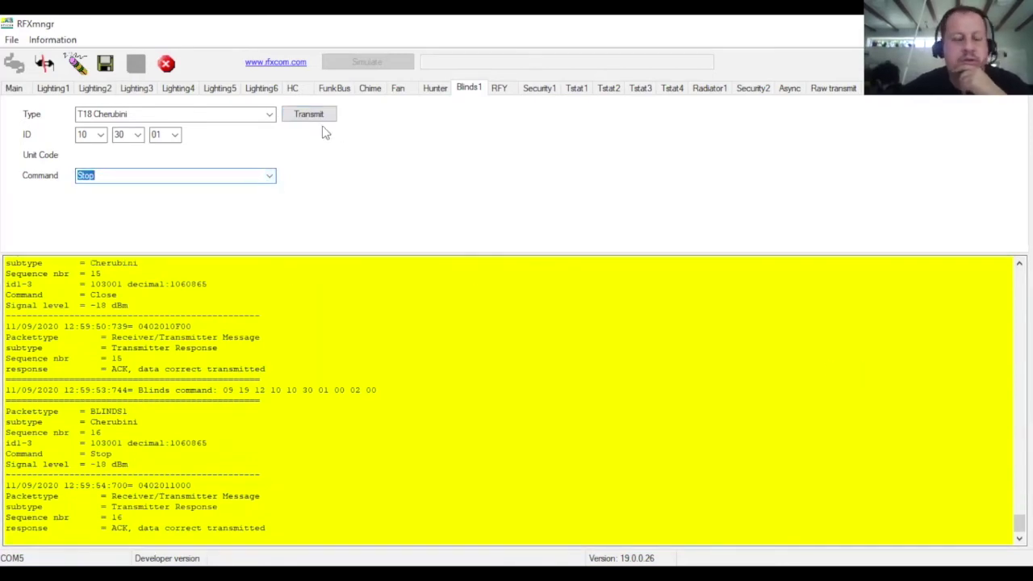
{"action": "left_click", "coordinate": [267, 176]}
{"action": "left_click", "coordinate": [245, 198]}
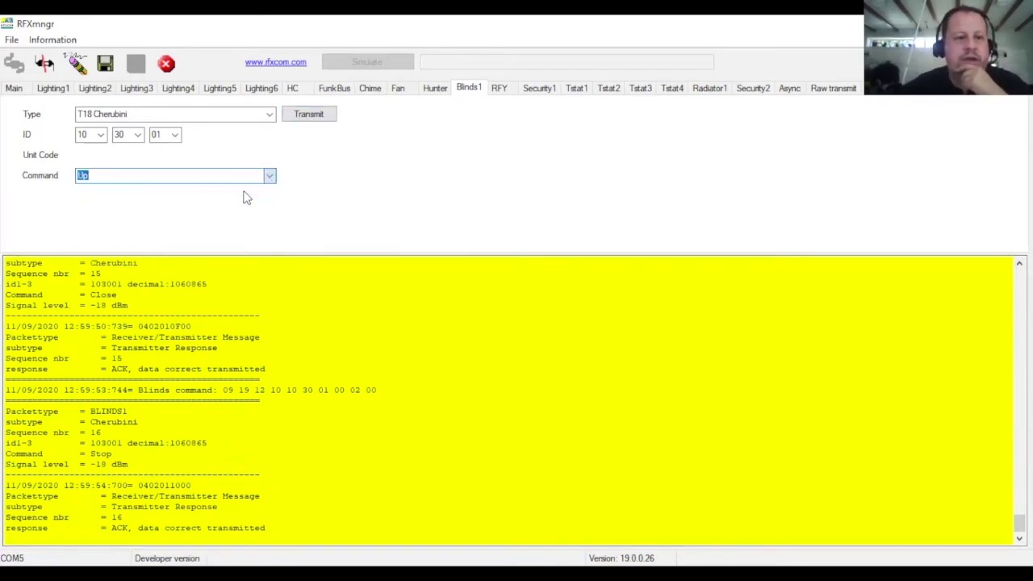
{"action": "left_click", "coordinate": [319, 111]}
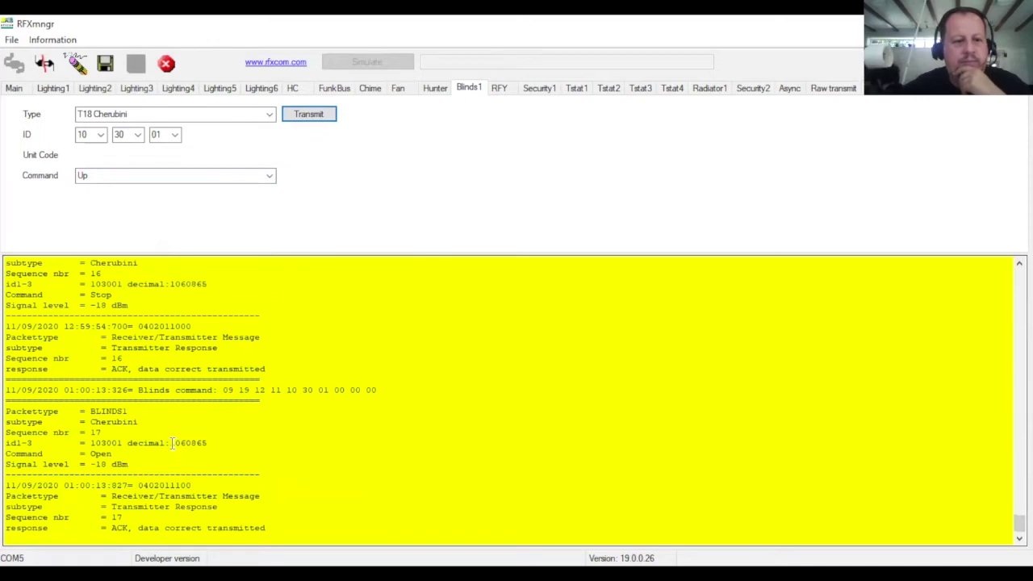
{"action": "left_click_drag", "start_coordinate": [221, 390], "coordinate": [395, 391]}
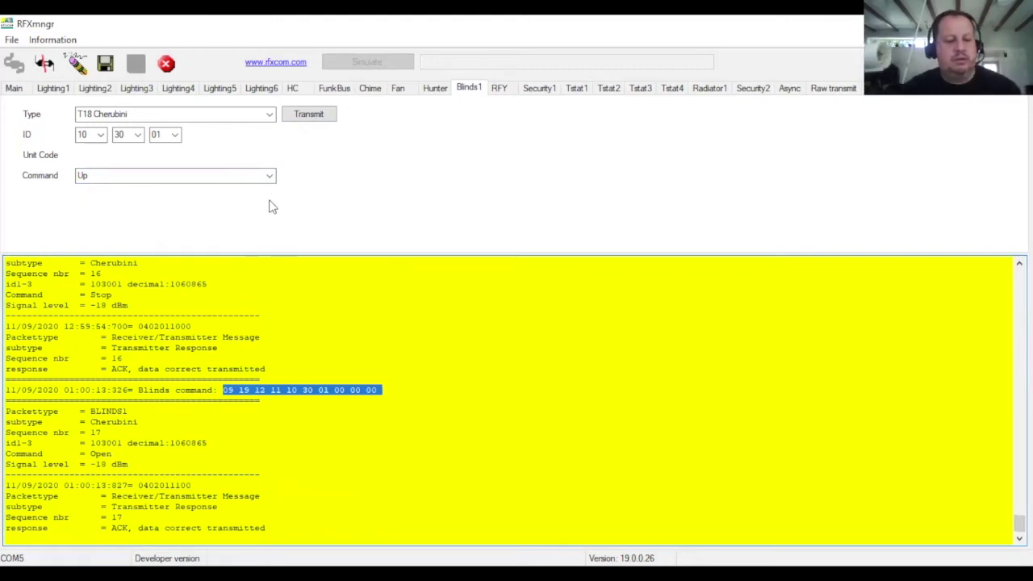
{"action": "right_click", "coordinate": [322, 390]}
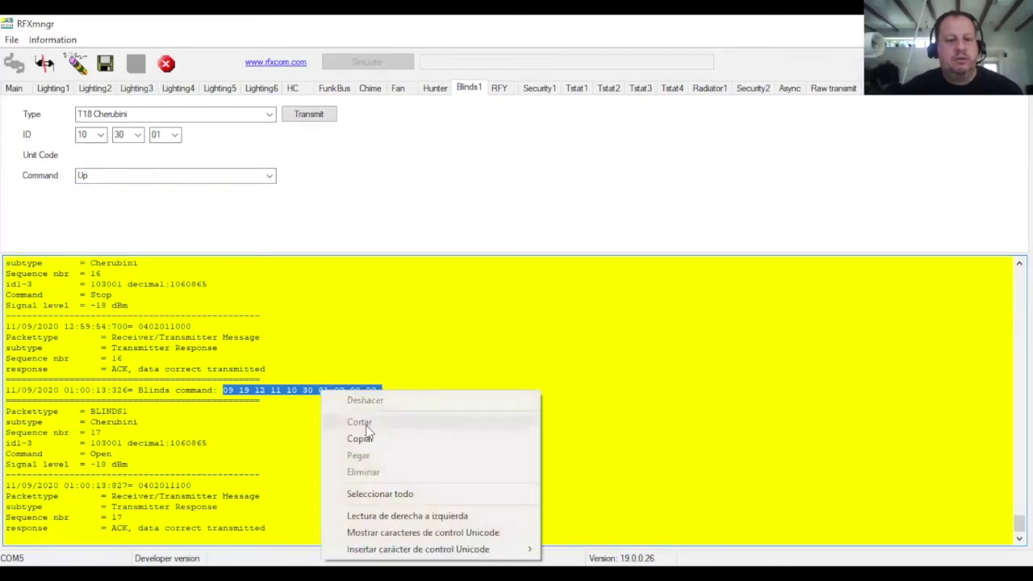
{"action": "left_click", "coordinate": [367, 438]}
{"action": "key", "text": "alt+Tab"}
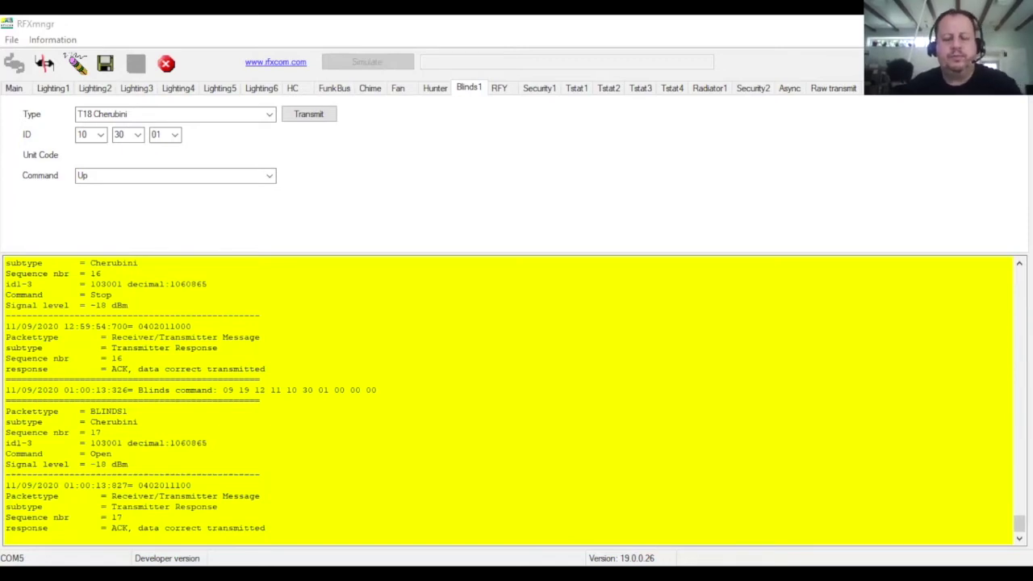
{"action": "left_click", "coordinate": [269, 176]}
{"action": "left_click", "coordinate": [259, 200]}
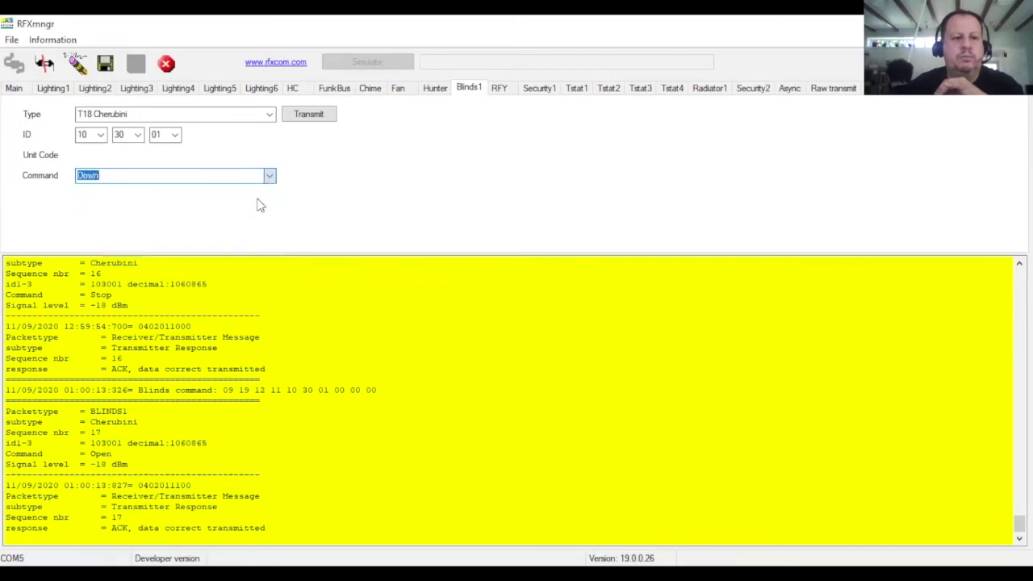
{"action": "left_click", "coordinate": [306, 114]}
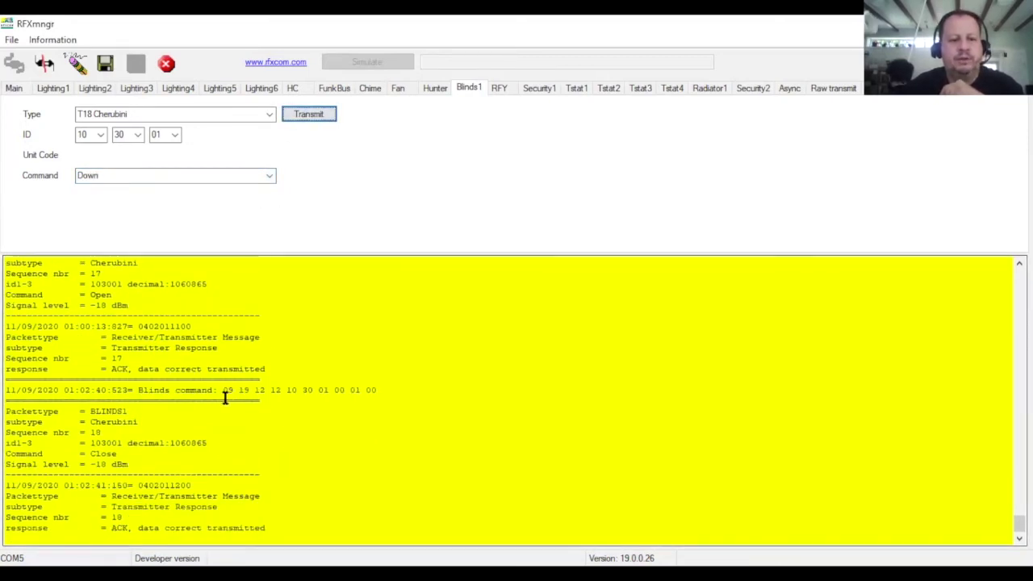
{"action": "left_click_drag", "start_coordinate": [224, 390], "coordinate": [377, 388]}
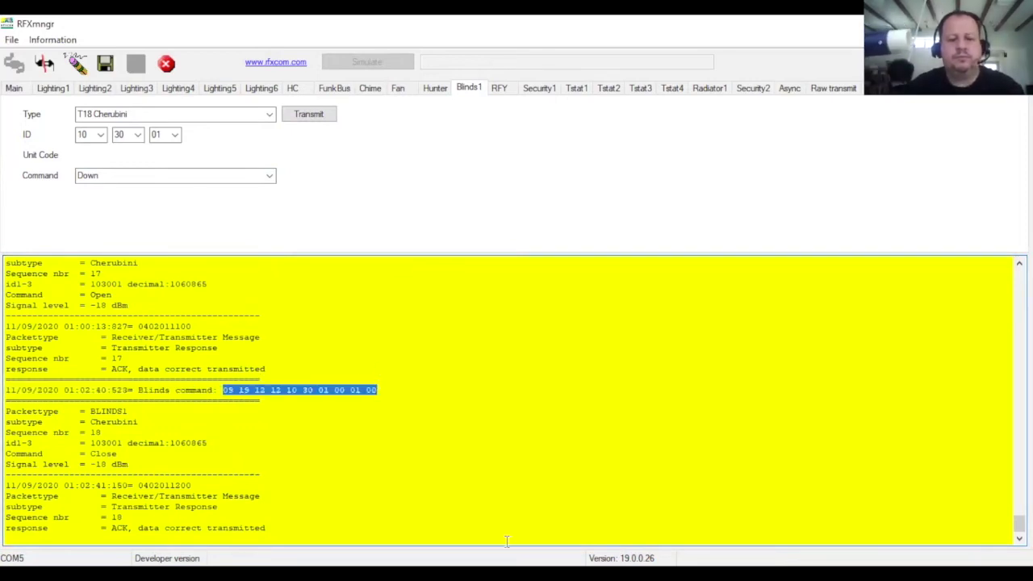
{"action": "key", "text": "alt+Tab"}
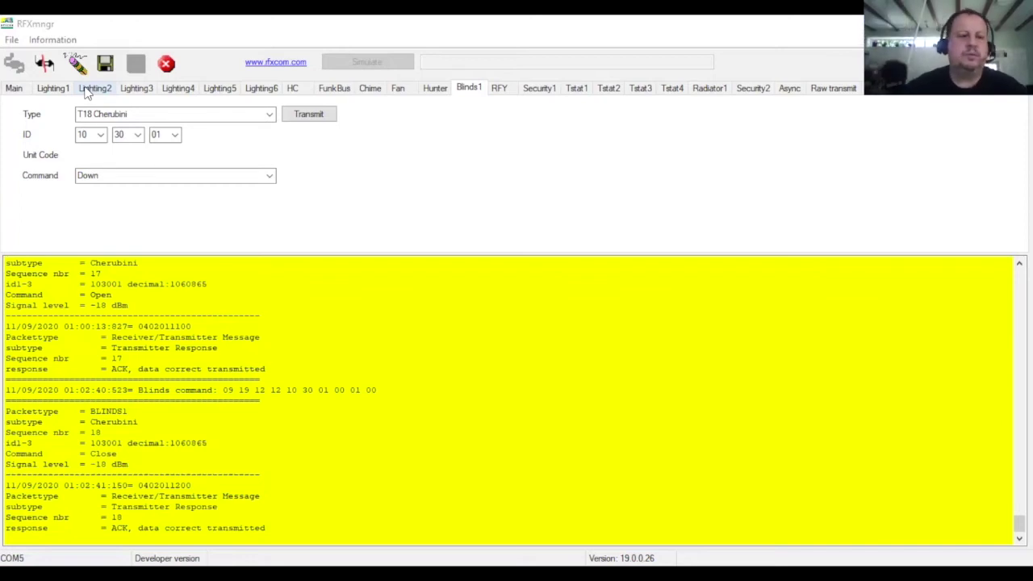
{"action": "left_click", "coordinate": [270, 171]}
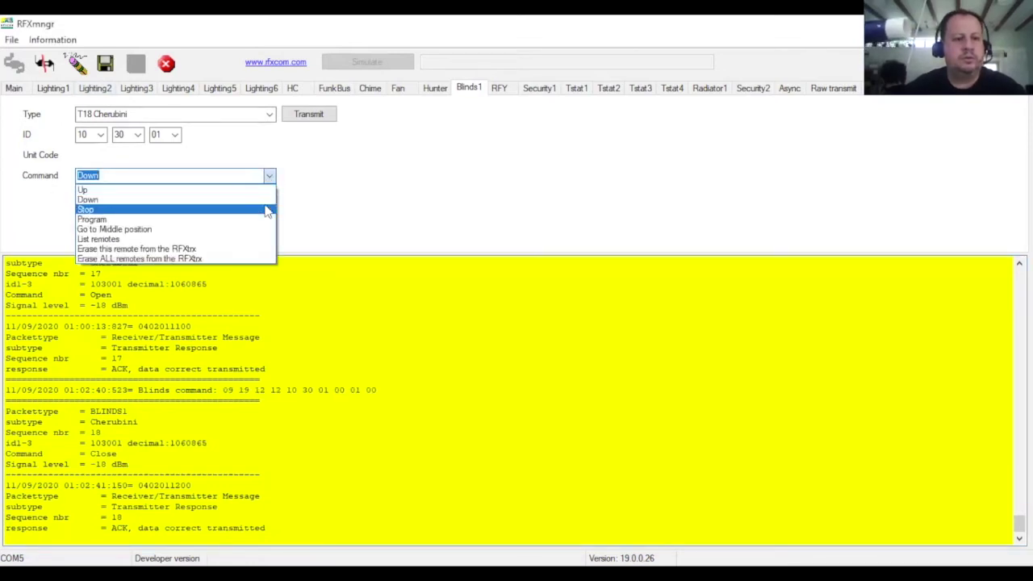
{"action": "left_click", "coordinate": [263, 210]}
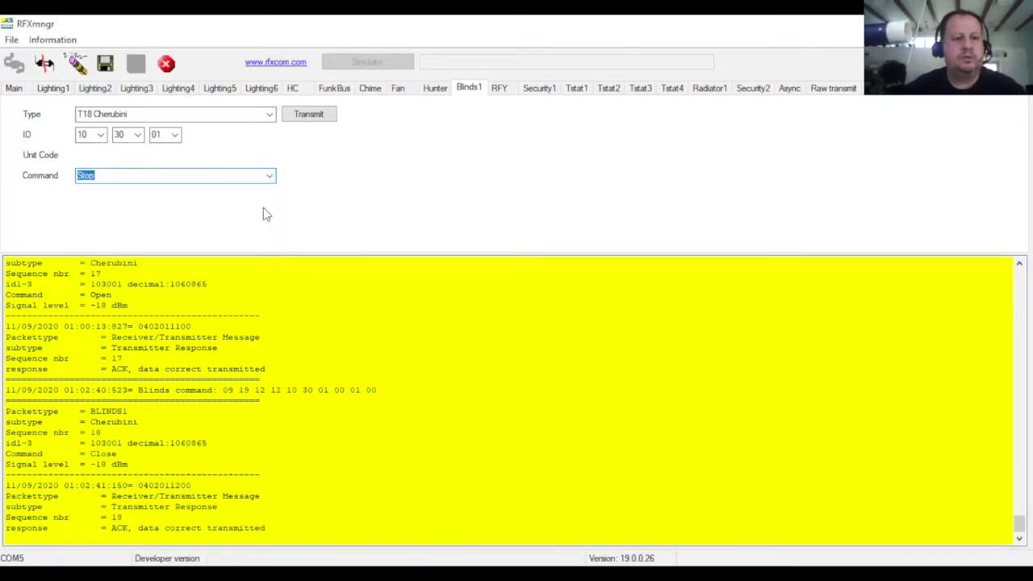
{"action": "left_click", "coordinate": [313, 118]}
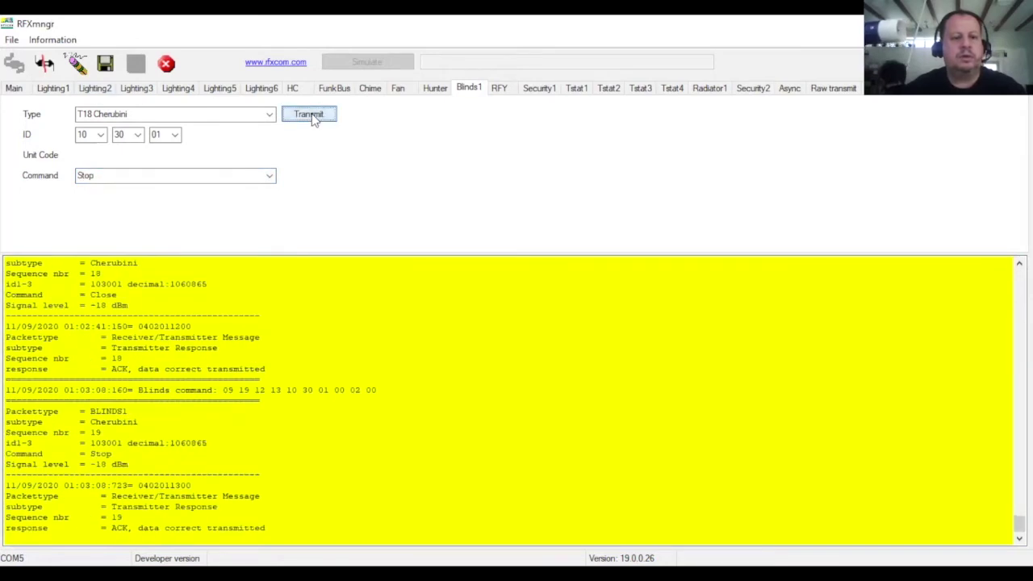
{"action": "left_click_drag", "start_coordinate": [226, 390], "coordinate": [377, 388]}
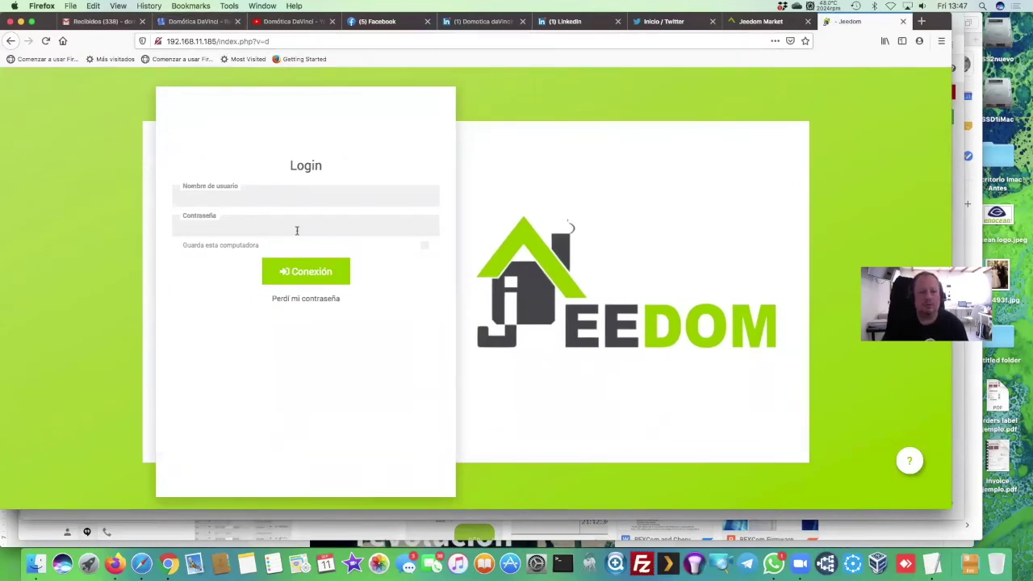
Step: Switch to Jeedom in Firefox and log in as admin with the saved account password
{"action": "left_click", "coordinate": [298, 200]}
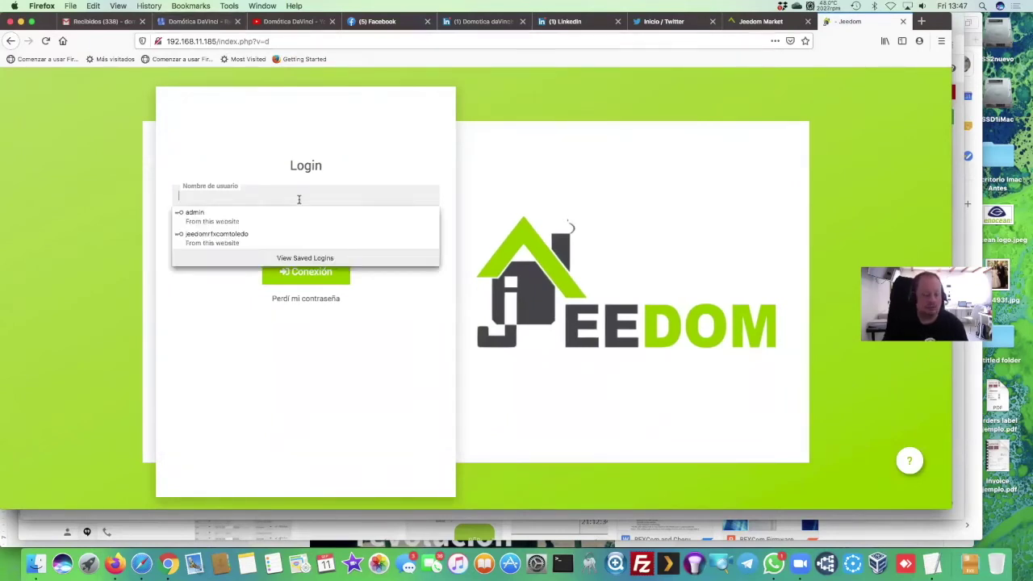
{"action": "key", "text": "Down"}
{"action": "key", "text": "Return"}
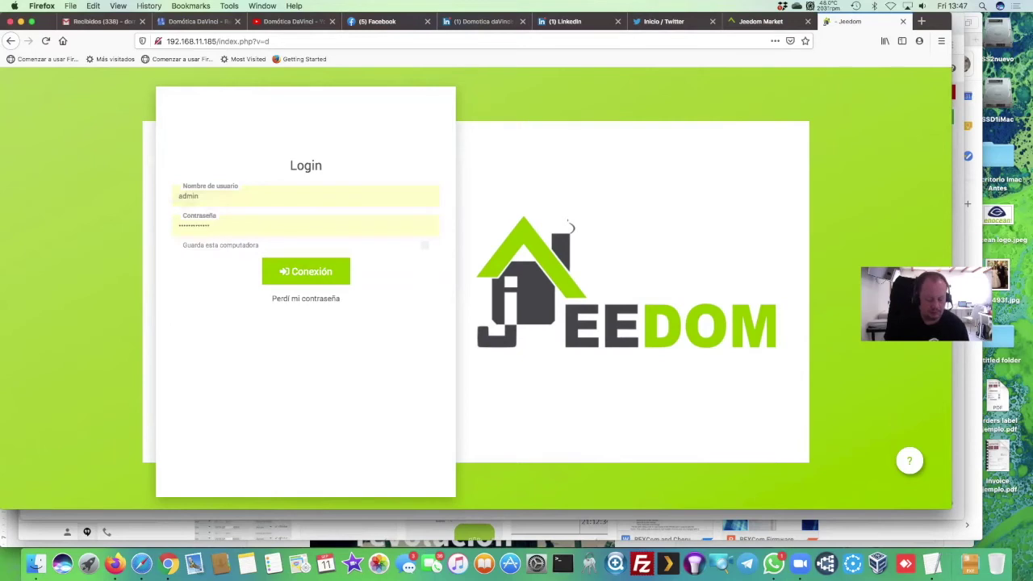
{"action": "key", "text": "Return"}
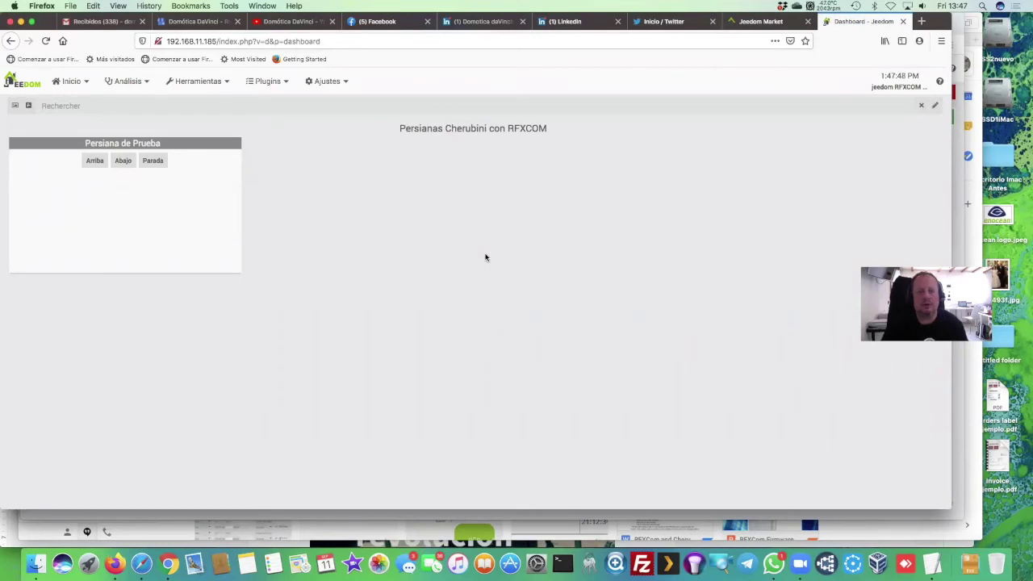
Step: Open Jeedom's system configuration and examine the updates and Market account settings
{"action": "left_click", "coordinate": [339, 81]}
{"action": "mouse_move", "coordinate": [343, 104]}
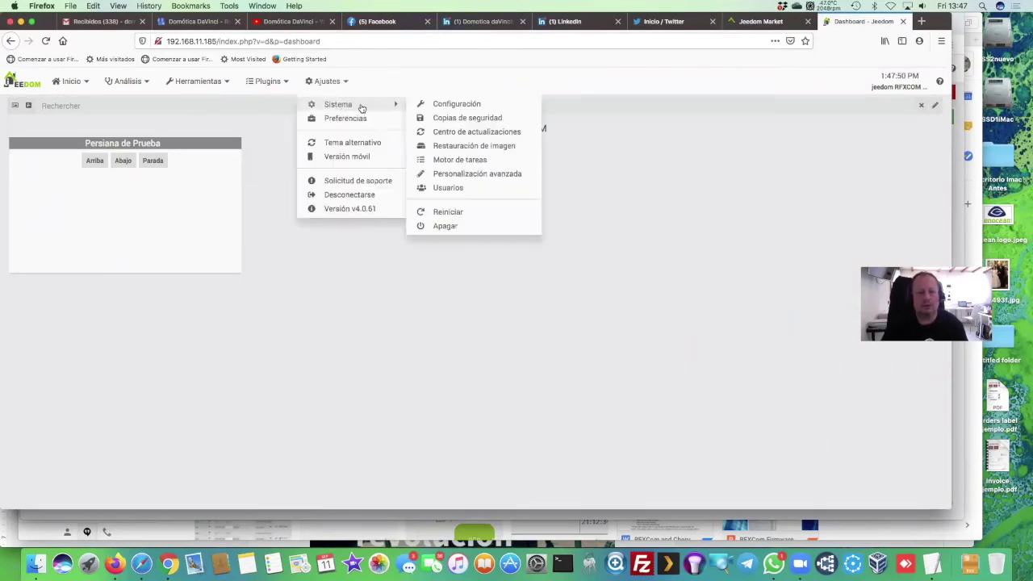
{"action": "left_click", "coordinate": [451, 108]}
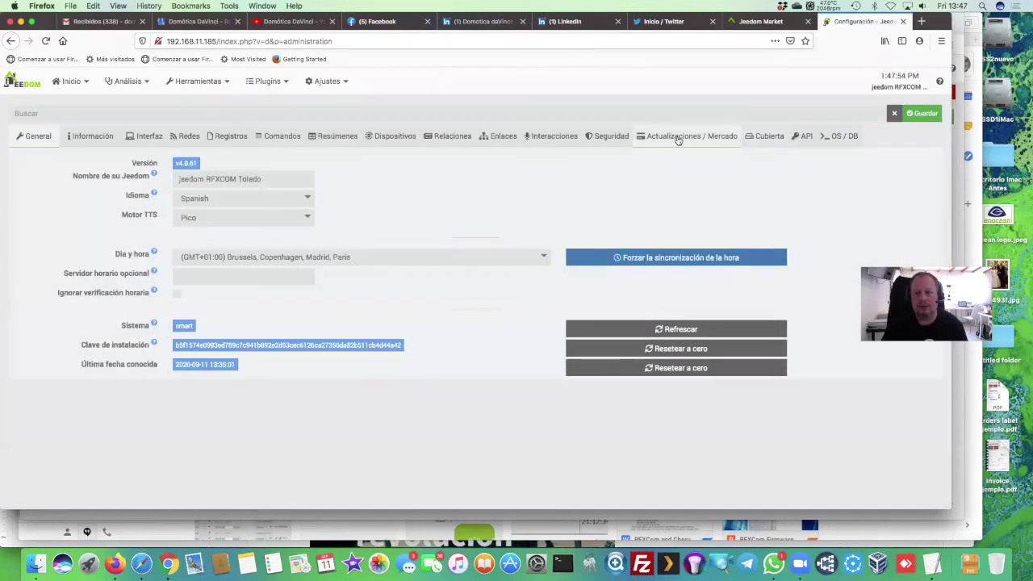
{"action": "left_click", "coordinate": [686, 136]}
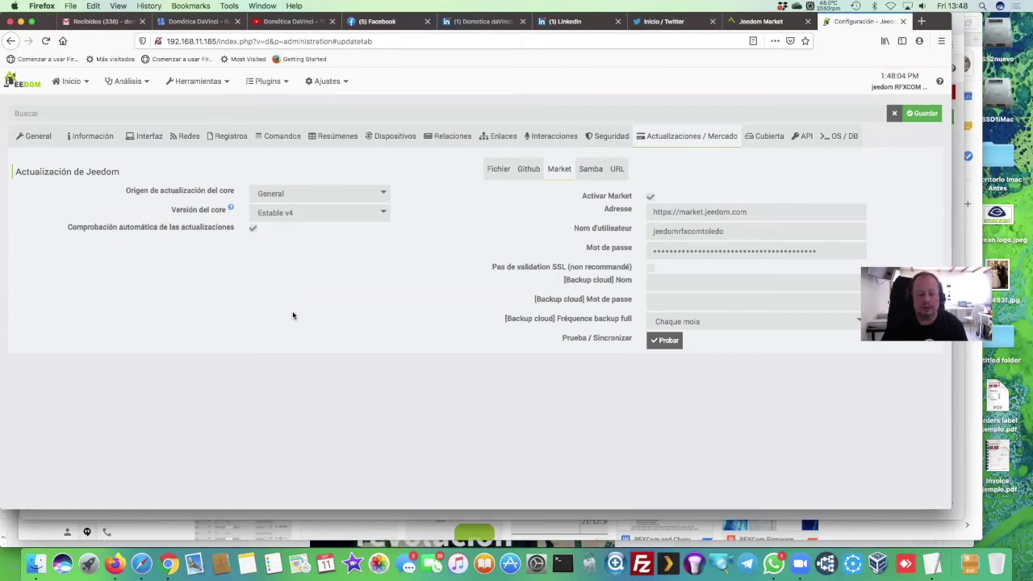
Step: Open the Market from the plugin management page and search it for "rfxcom"
{"action": "left_click", "coordinate": [263, 81]}
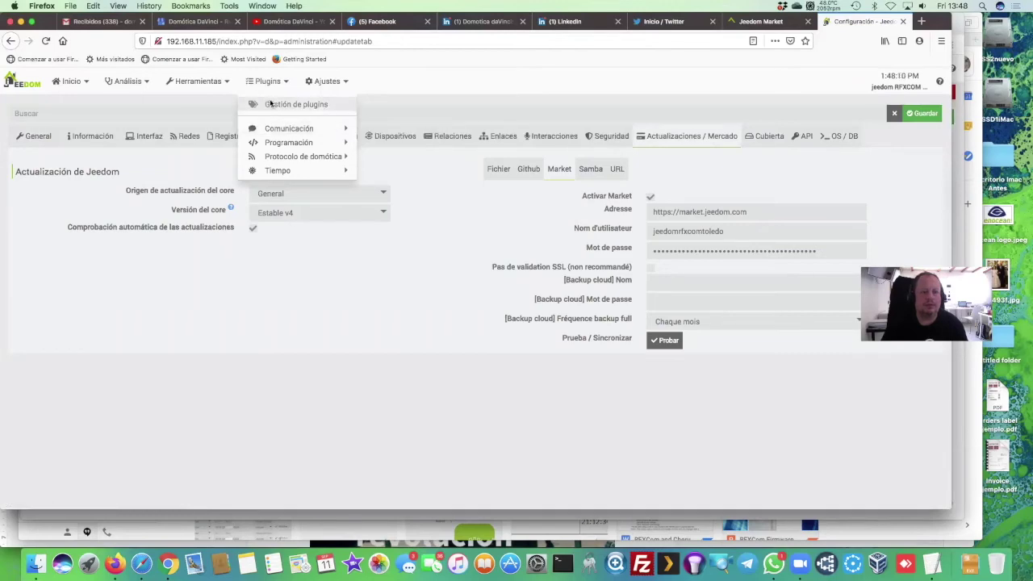
{"action": "left_click", "coordinate": [271, 104]}
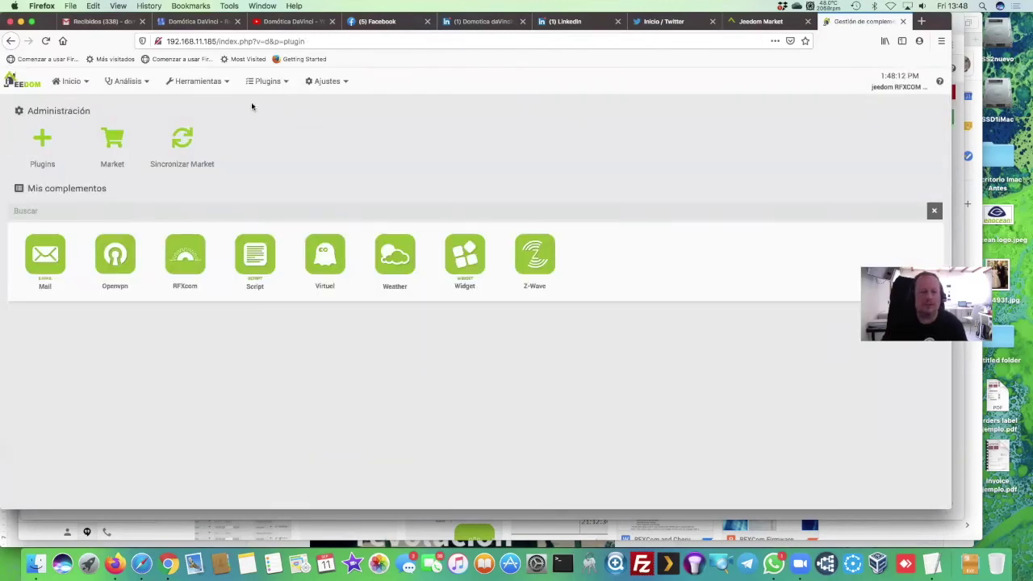
{"action": "left_click", "coordinate": [113, 150]}
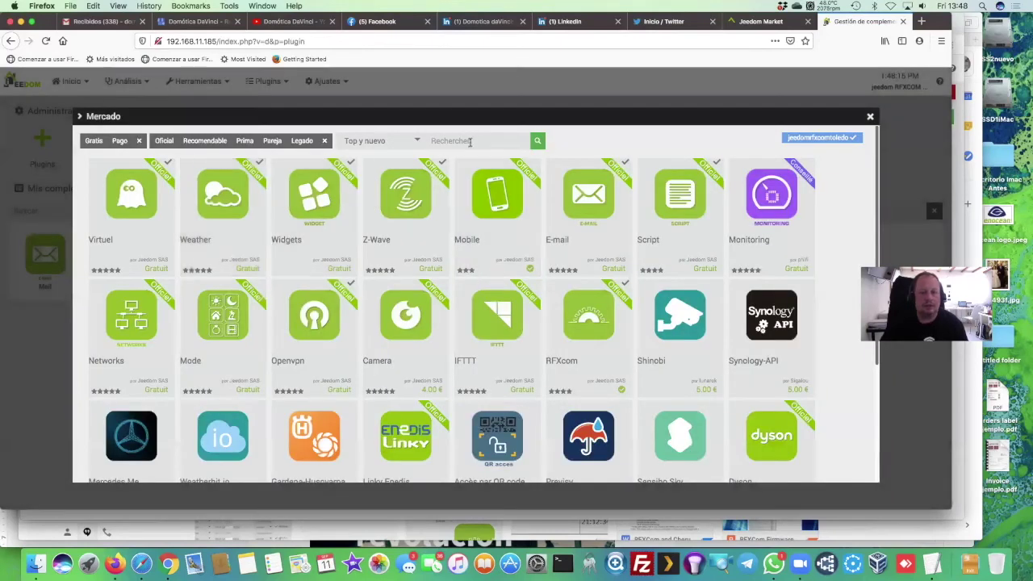
{"action": "left_click", "coordinate": [470, 141]}
{"action": "type", "text": "rfxcom"}
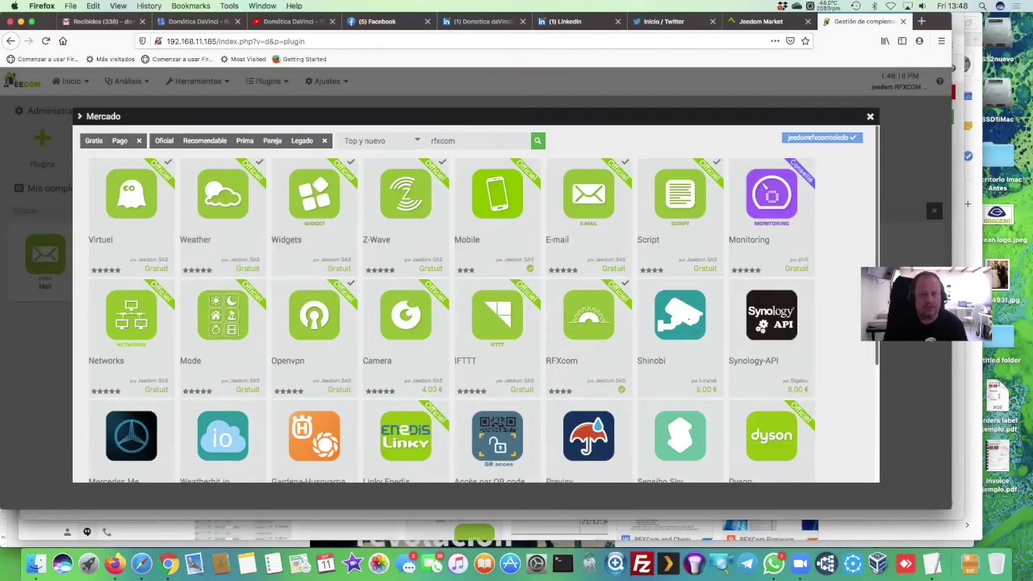
{"action": "key", "text": "Return"}
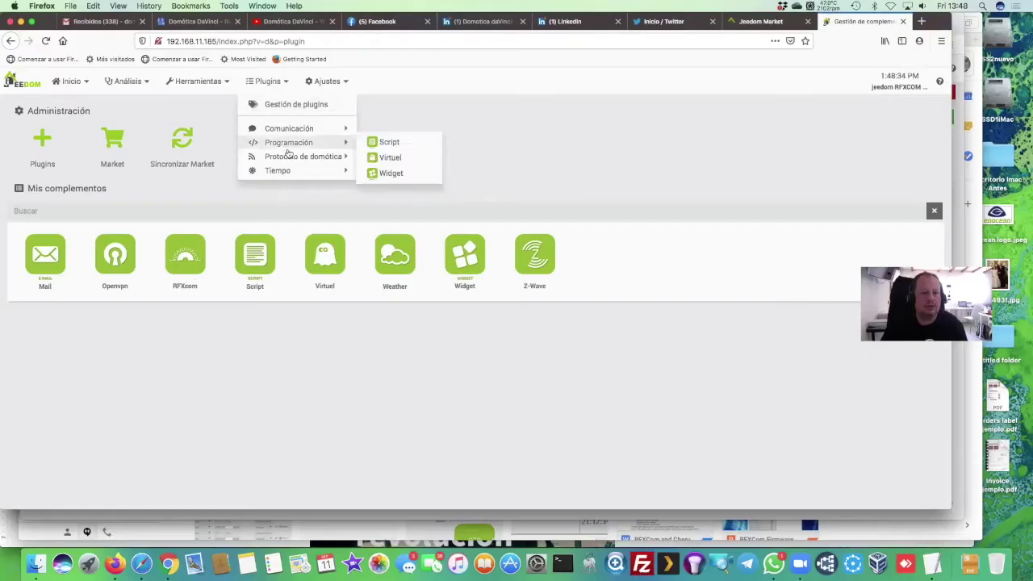
Step: Open the RFXcom plugin page from the home automation protocol plugins
{"action": "mouse_move", "coordinate": [291, 154]}
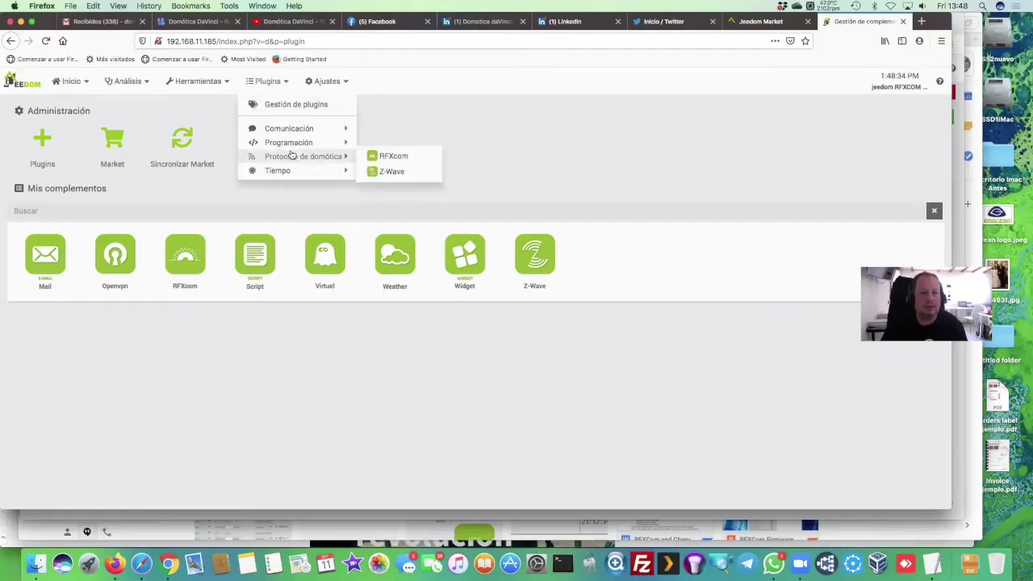
{"action": "left_click", "coordinate": [379, 153]}
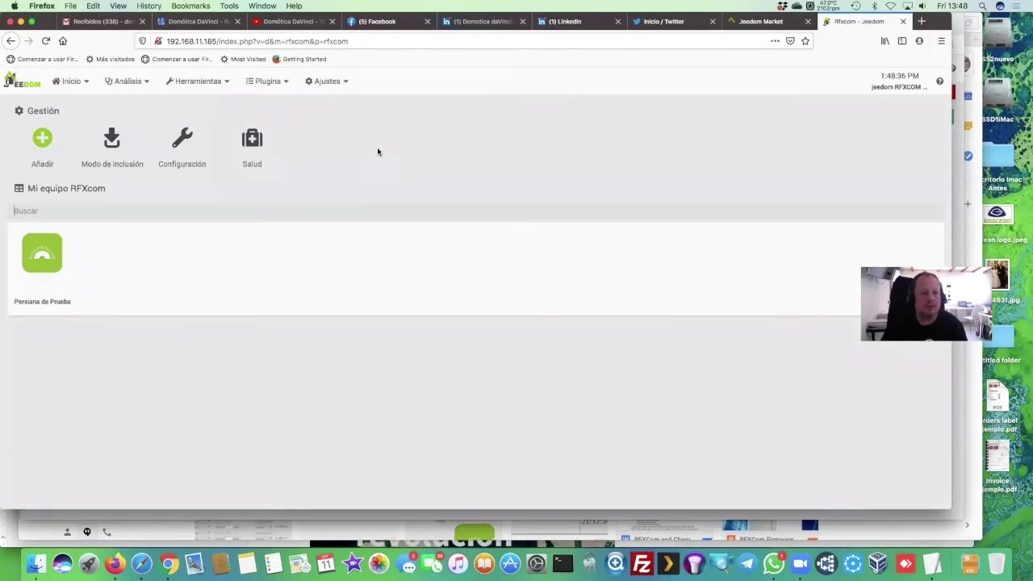
{"action": "left_click", "coordinate": [282, 90]}
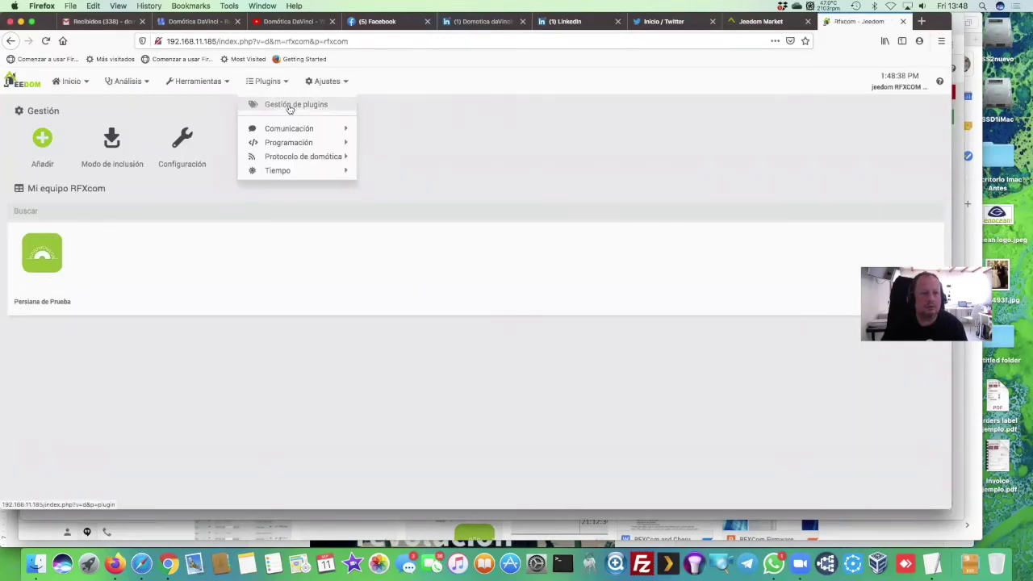
Step: Examine the RFXcom plugin configuration, including its status, dependencies, daemon and the available RFXcom ports, and close it
{"action": "left_click", "coordinate": [184, 164]}
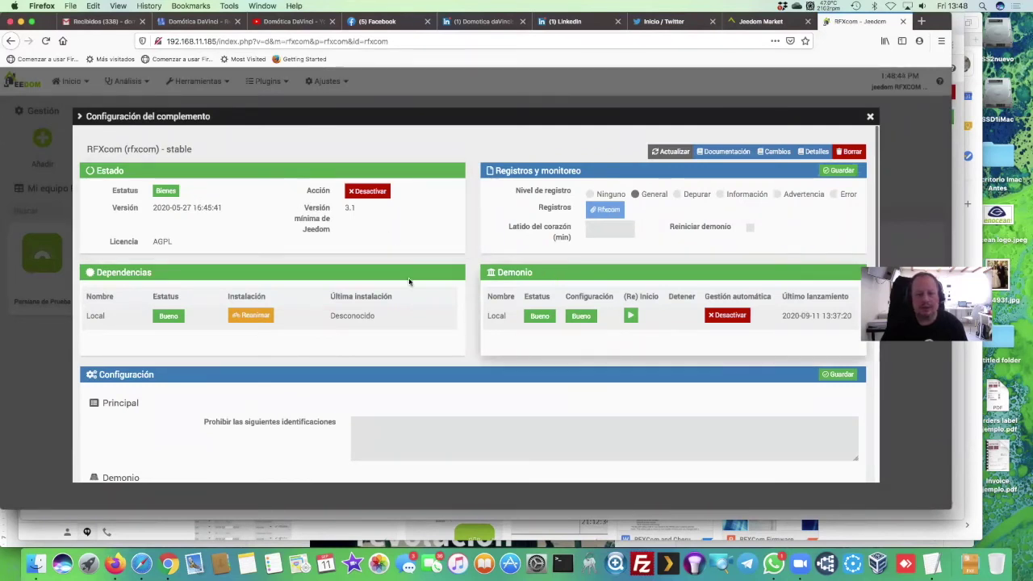
{"action": "scroll", "coordinate": [385, 250], "scroll_direction": "down", "scroll_amount": 5}
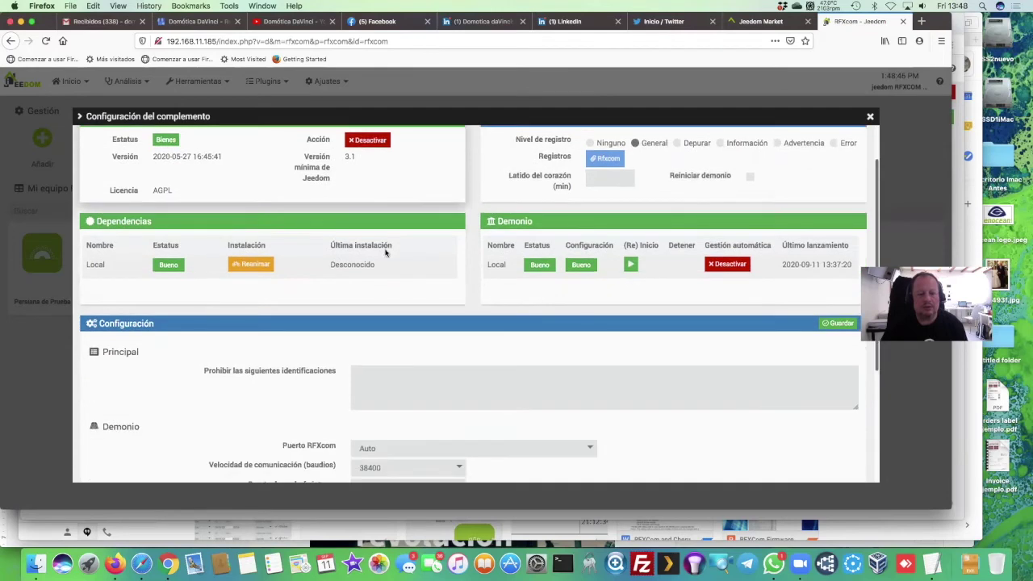
{"action": "left_click", "coordinate": [387, 326]}
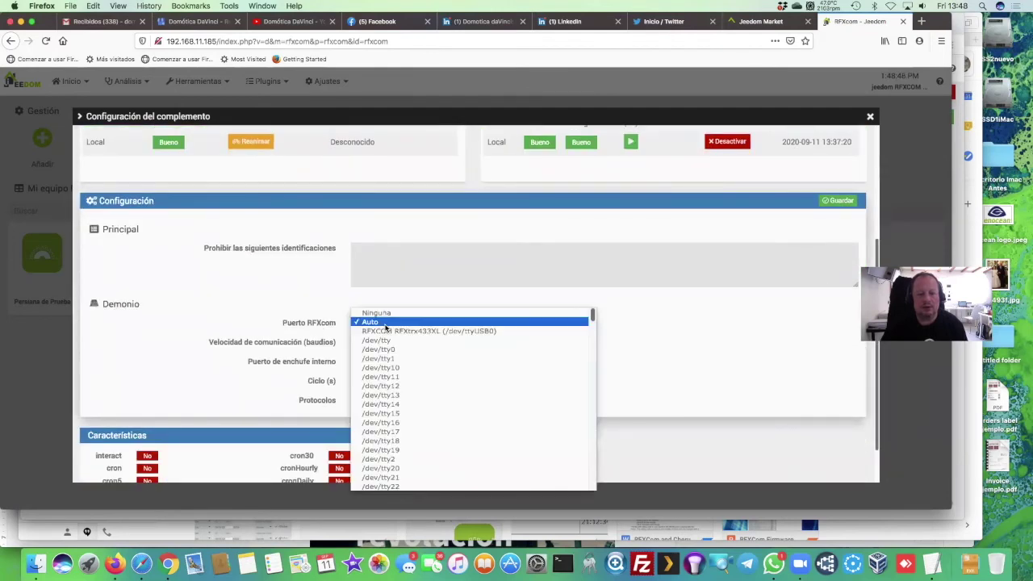
{"action": "left_click", "coordinate": [272, 293]}
{"action": "scroll", "coordinate": [272, 291], "scroll_direction": "up", "scroll_amount": 4}
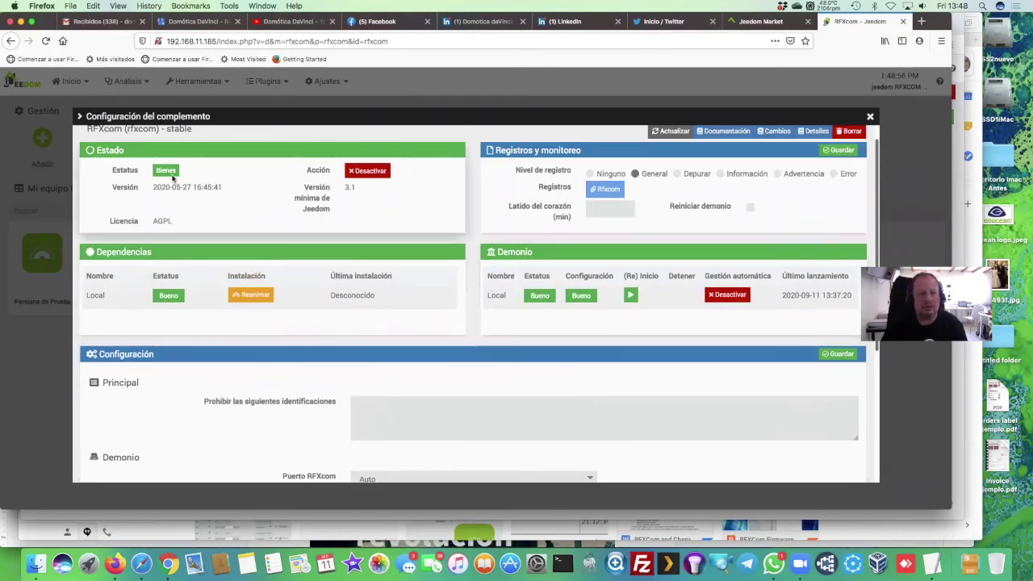
{"action": "left_click", "coordinate": [871, 118]}
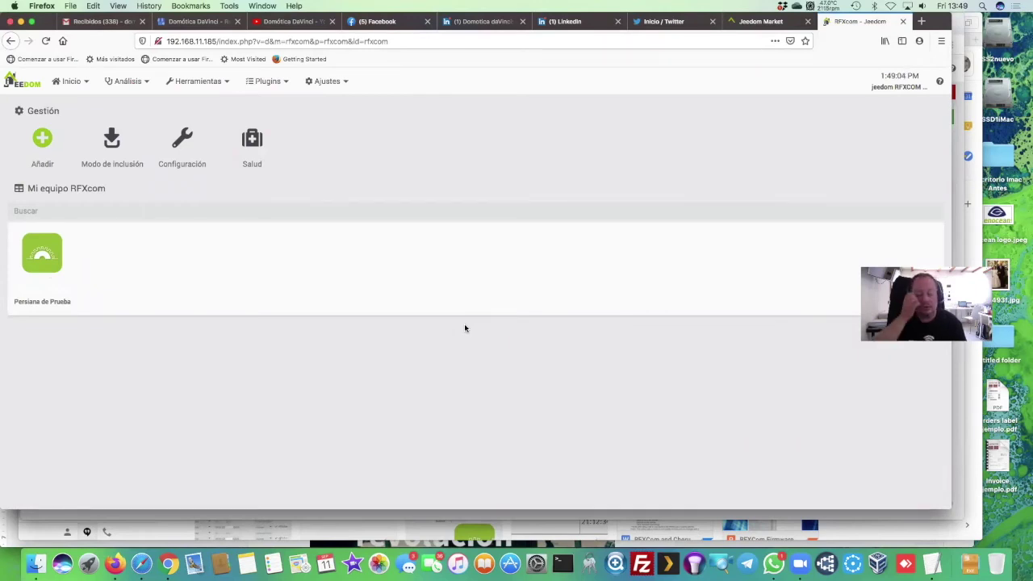
Step: Add a new RFXcom device named "Persiana de Prueba 2"
{"action": "left_click", "coordinate": [43, 142]}
{"action": "type", "text": "Persiana de Prueba 2"}
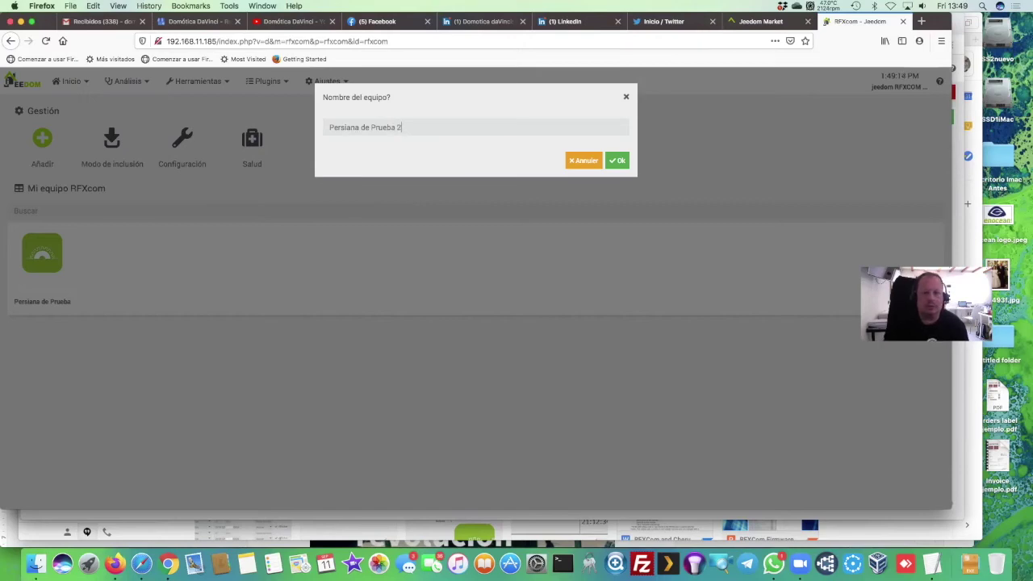
{"action": "left_click", "coordinate": [619, 161]}
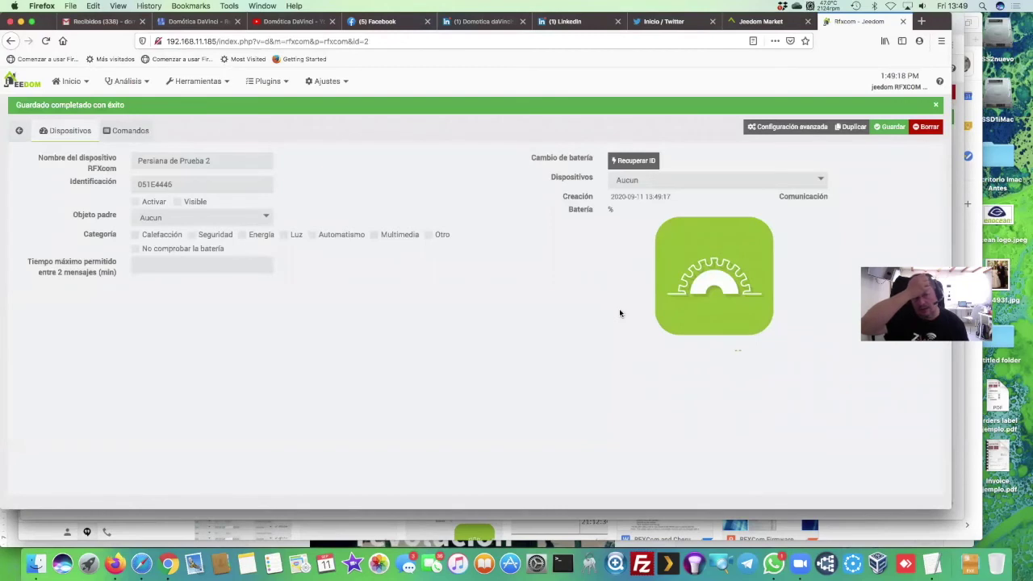
Step: Set the device type of Persiana de Prueba 2 to "Lighting4 (13) - Défaut"
{"action": "left_click", "coordinate": [638, 184]}
{"action": "scroll", "coordinate": [613, 278], "scroll_direction": "down", "scroll_amount": 3}
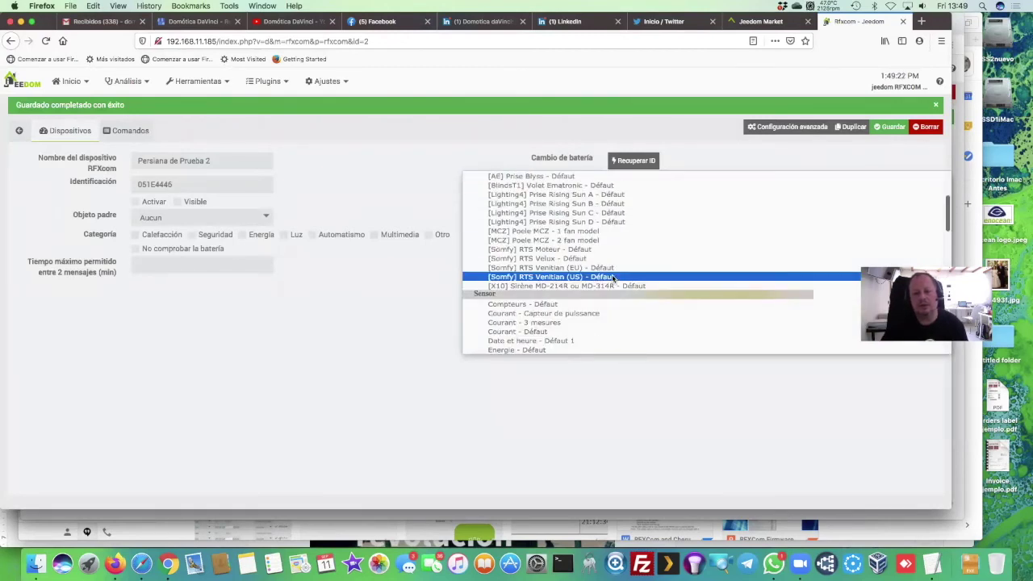
{"action": "scroll", "coordinate": [614, 279], "scroll_direction": "down", "scroll_amount": 2}
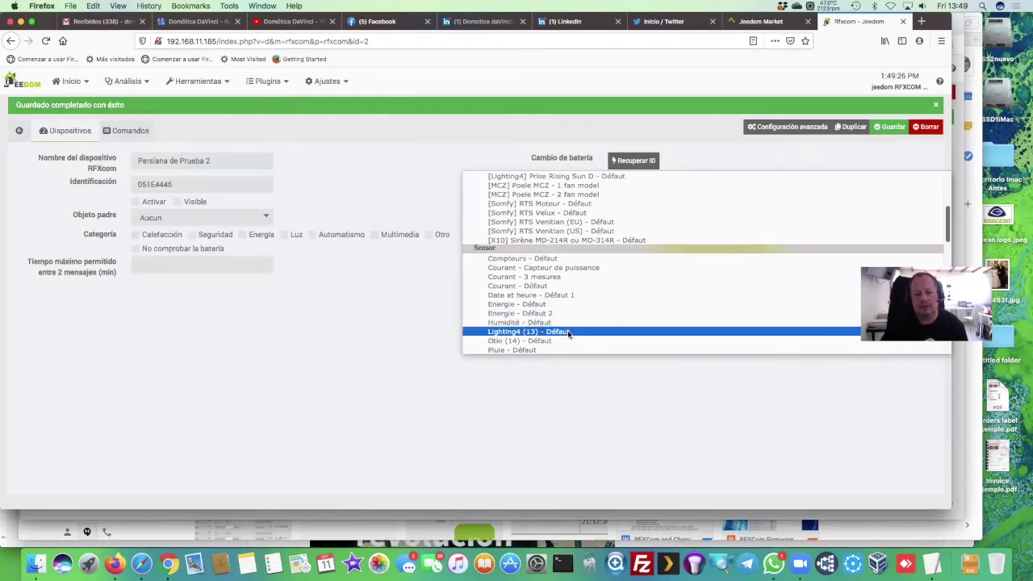
{"action": "left_click", "coordinate": [569, 335]}
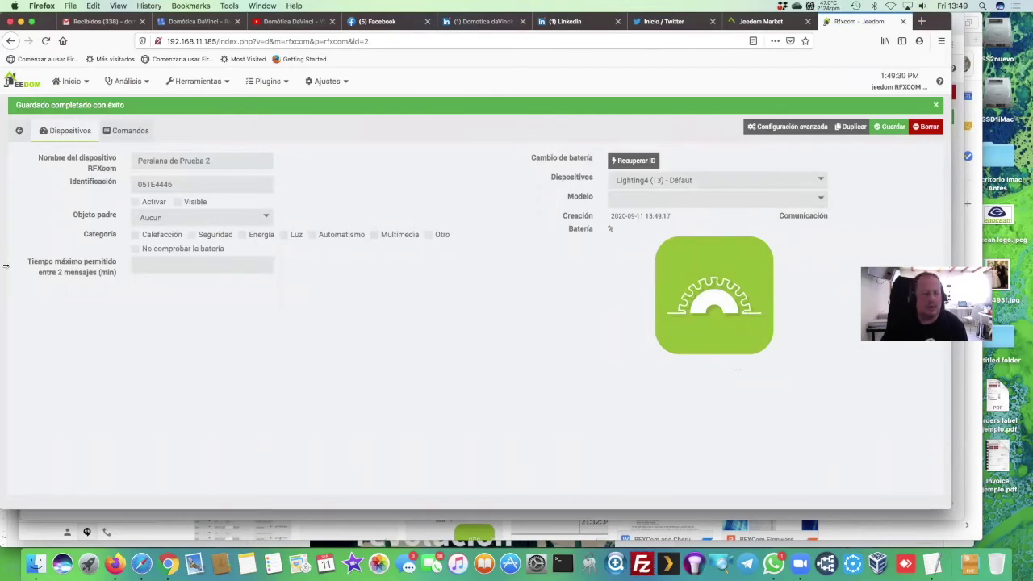
Step: Activate the device, make it visible, assign it to the parent object "Persianas Cherubini con RFXCOM" and save it
{"action": "left_click", "coordinate": [179, 221]}
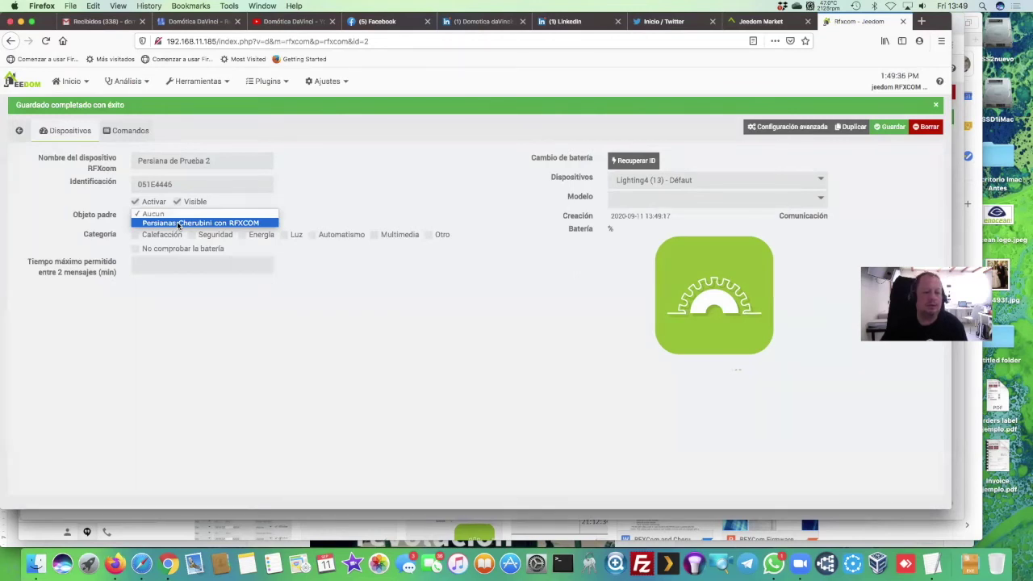
{"action": "left_click", "coordinate": [177, 224]}
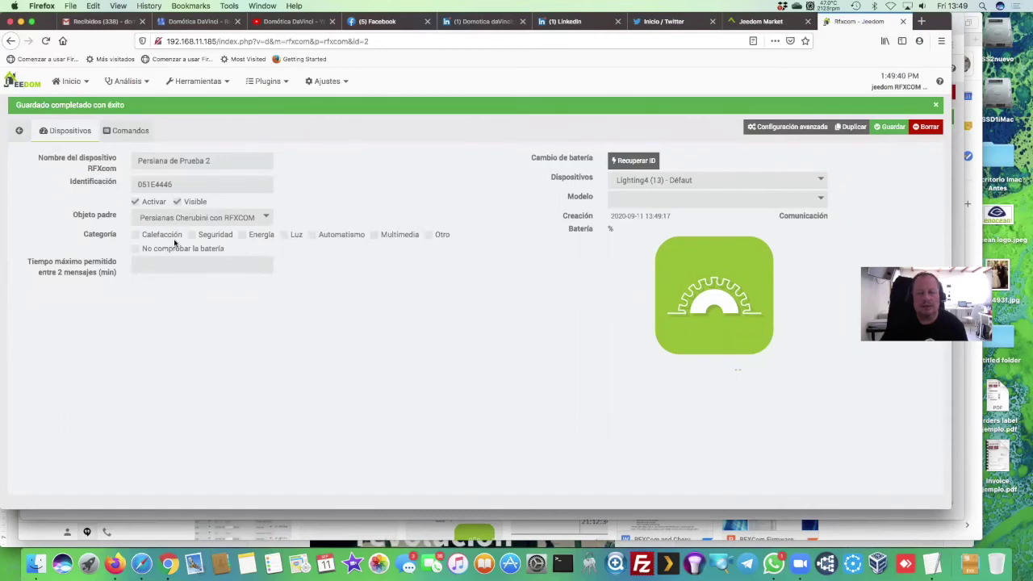
{"action": "left_click", "coordinate": [890, 129]}
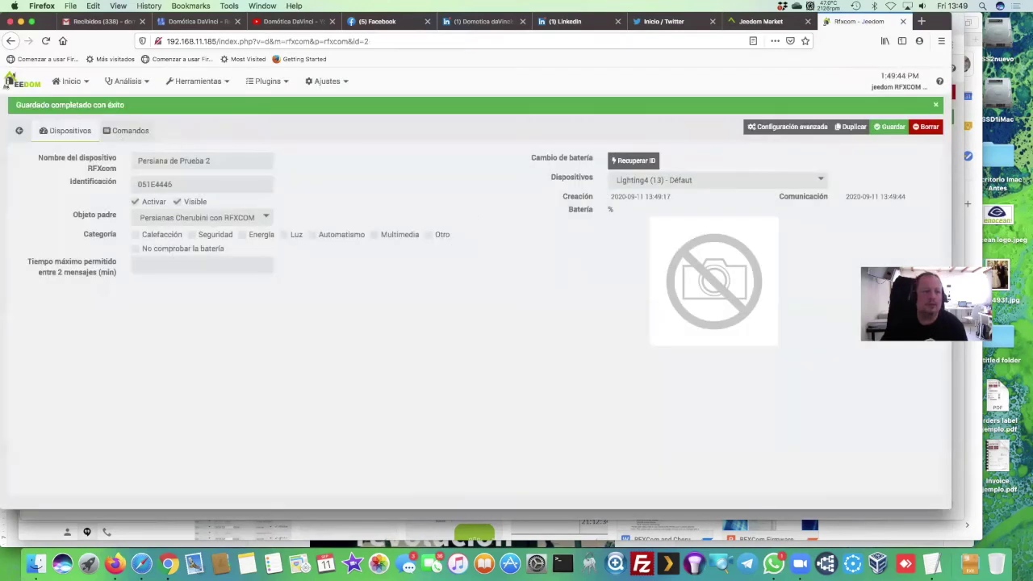
Step: View the new device on the dashboard and open its command list from there
{"action": "left_click", "coordinate": [71, 81]}
{"action": "mouse_move", "coordinate": [81, 102]}
{"action": "left_click", "coordinate": [161, 102]}
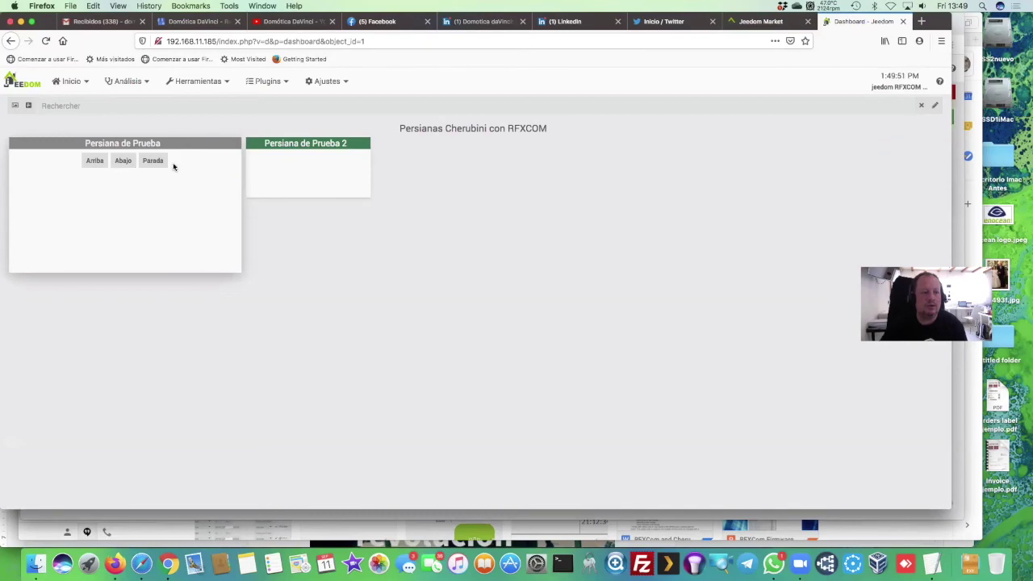
{"action": "left_click", "coordinate": [327, 145]}
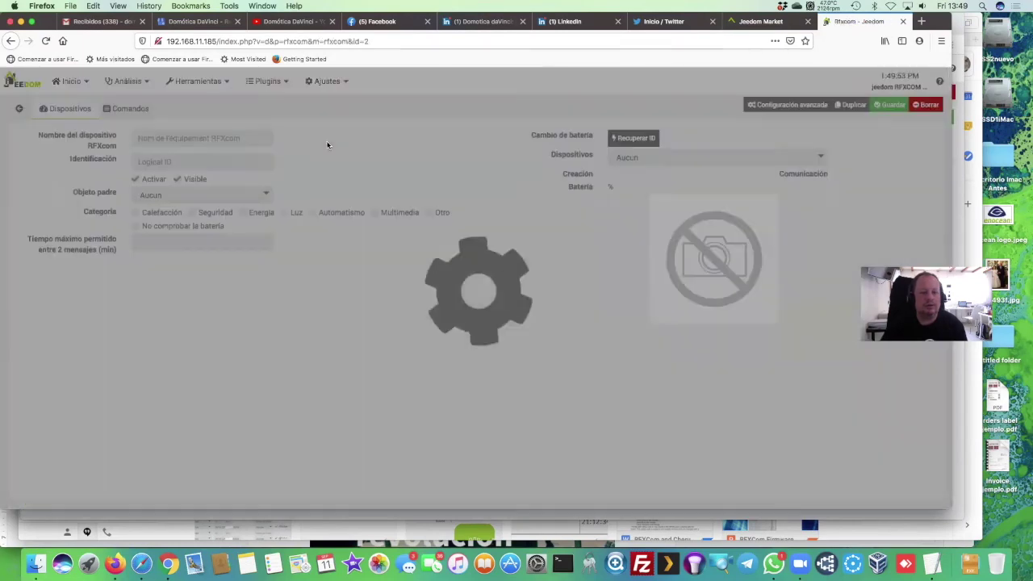
{"action": "left_click", "coordinate": [132, 109]}
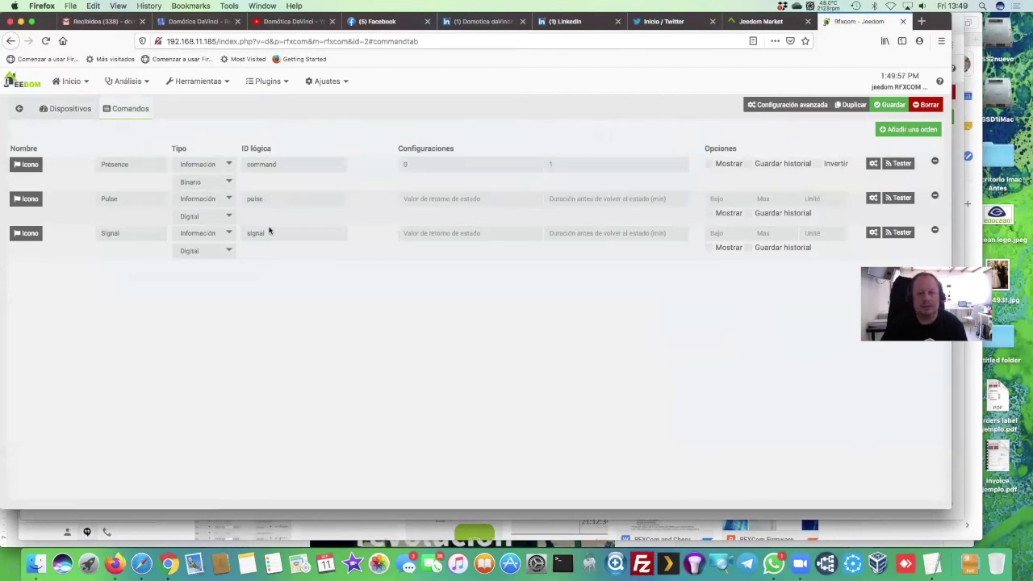
Step: Change the type of the Présence, Pulse and Signal commands from Información to Acción
{"action": "left_click", "coordinate": [203, 165]}
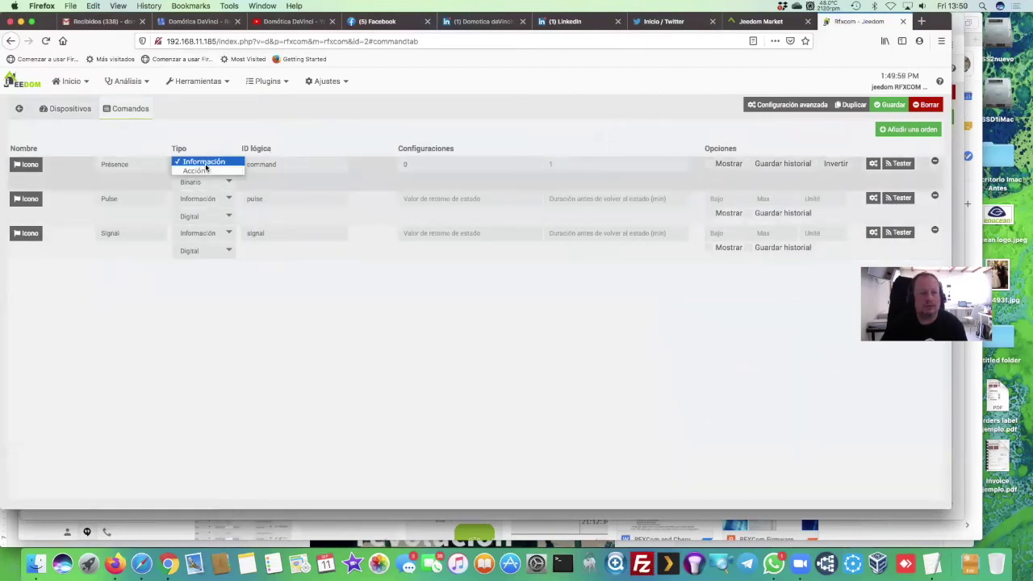
{"action": "left_click", "coordinate": [202, 172]}
{"action": "left_click", "coordinate": [206, 199]}
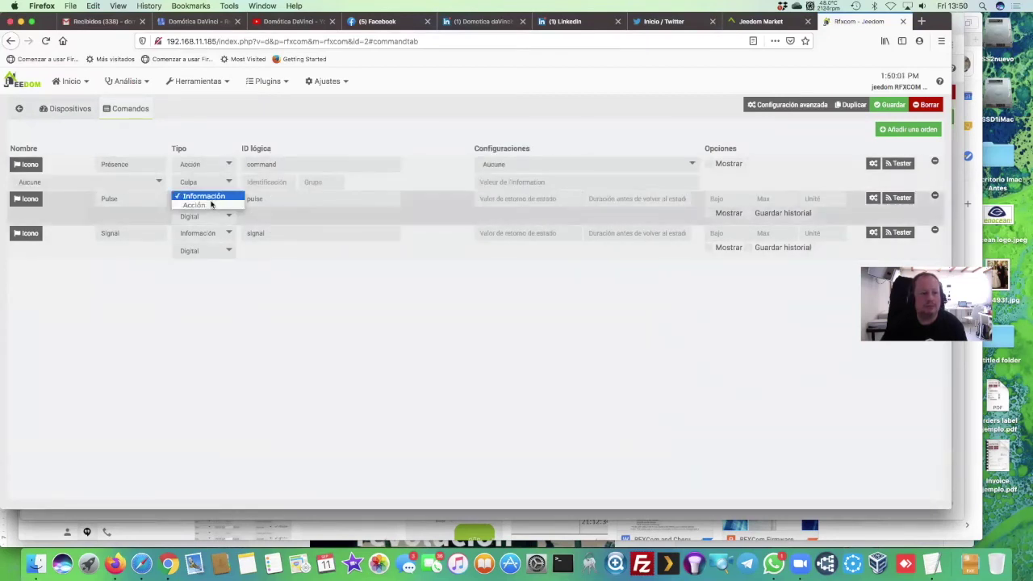
{"action": "left_click", "coordinate": [202, 207]}
{"action": "left_click", "coordinate": [205, 232]}
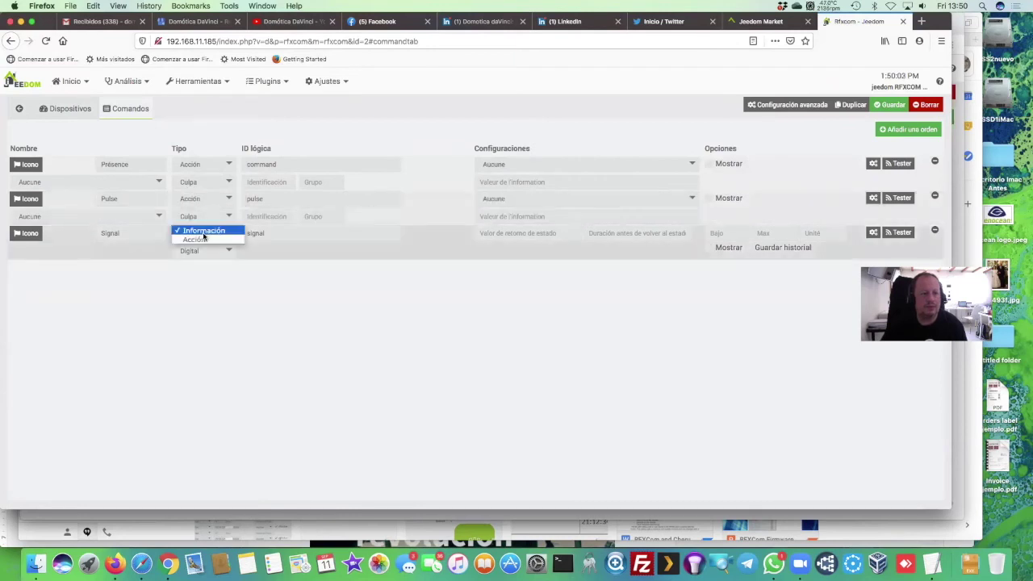
{"action": "left_click", "coordinate": [201, 241]}
Step: Rename the three commands Subir, Bajar and Parar, in that order
{"action": "left_click_drag", "start_coordinate": [131, 164], "coordinate": [103, 164]}
{"action": "type", "text": "Su"}
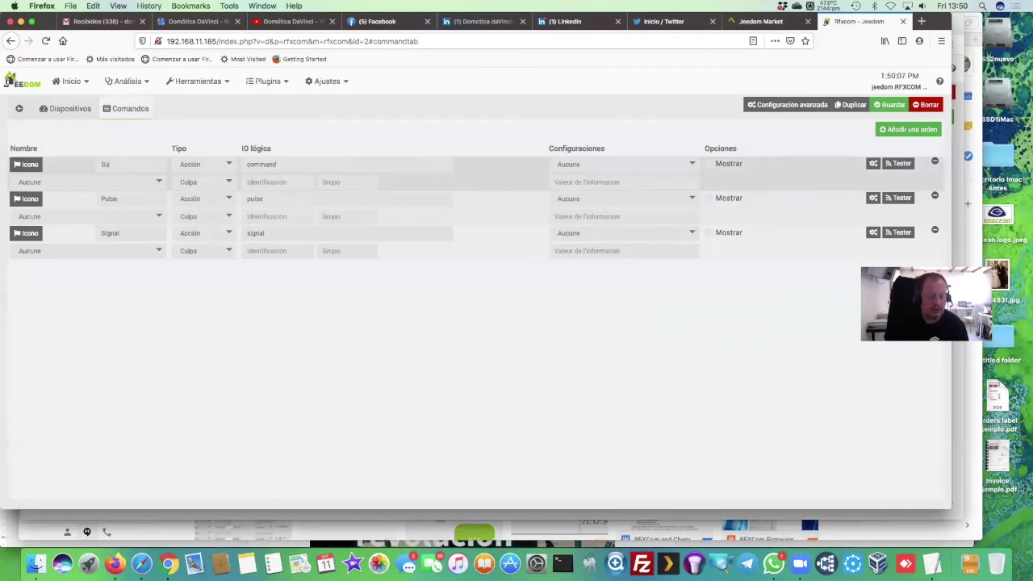
{"action": "type", "text": "bir"}
{"action": "left_click_drag", "start_coordinate": [119, 198], "coordinate": [96, 199]}
{"action": "type", "text": "Bajar"}
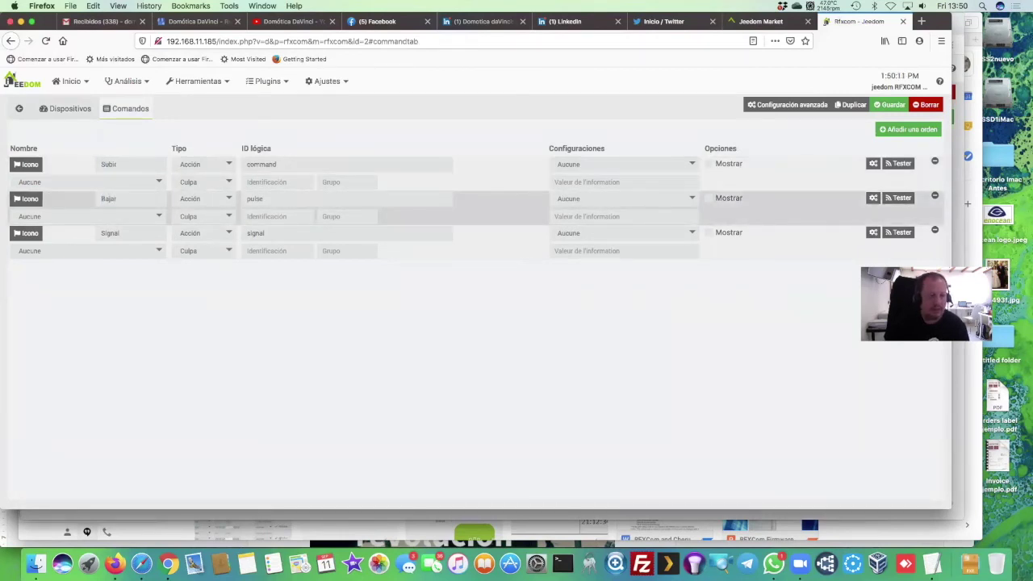
{"action": "left_click_drag", "start_coordinate": [119, 233], "coordinate": [96, 234]}
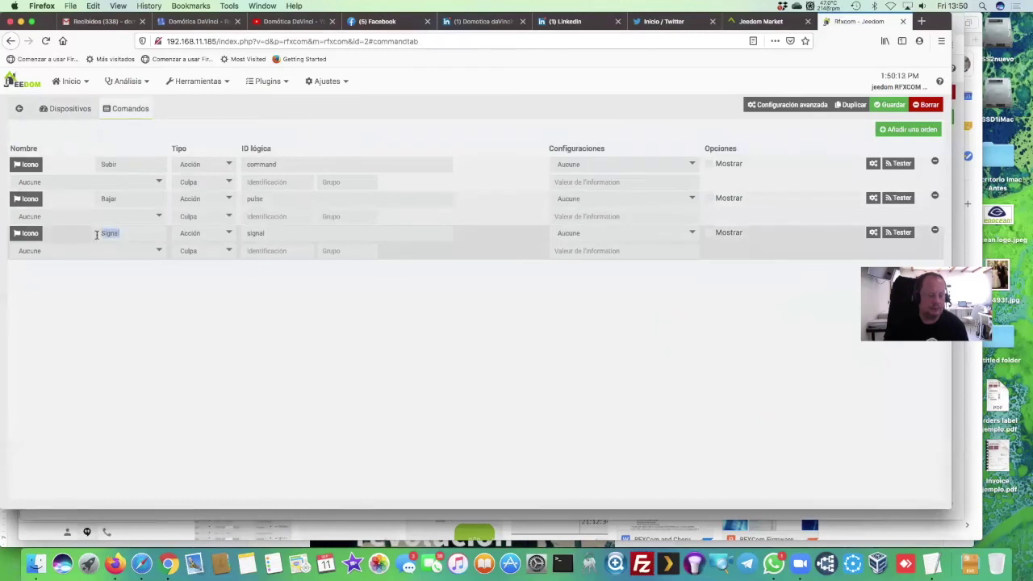
{"action": "type", "text": "Parar"}
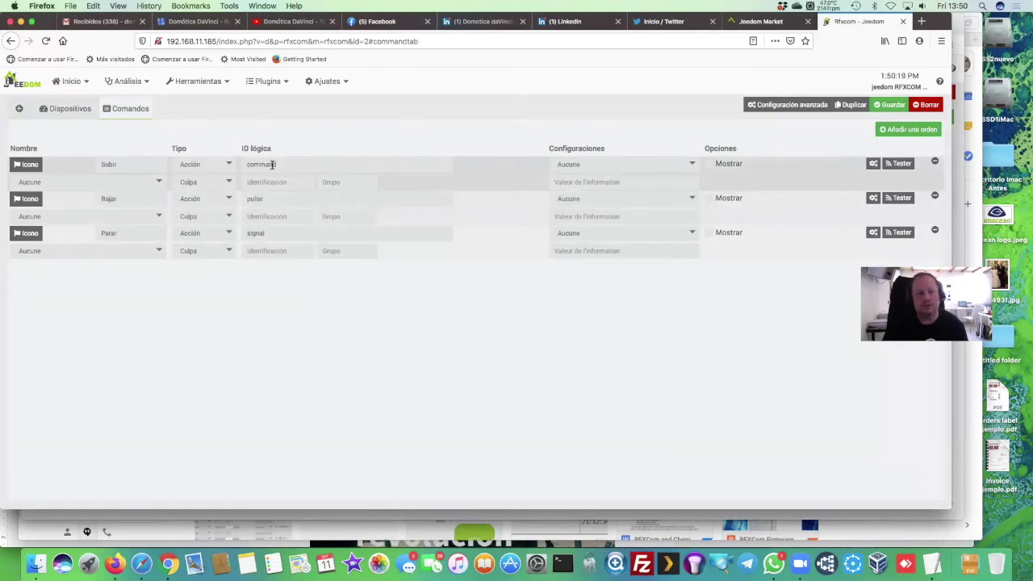
{"action": "left_click", "coordinate": [930, 568]}
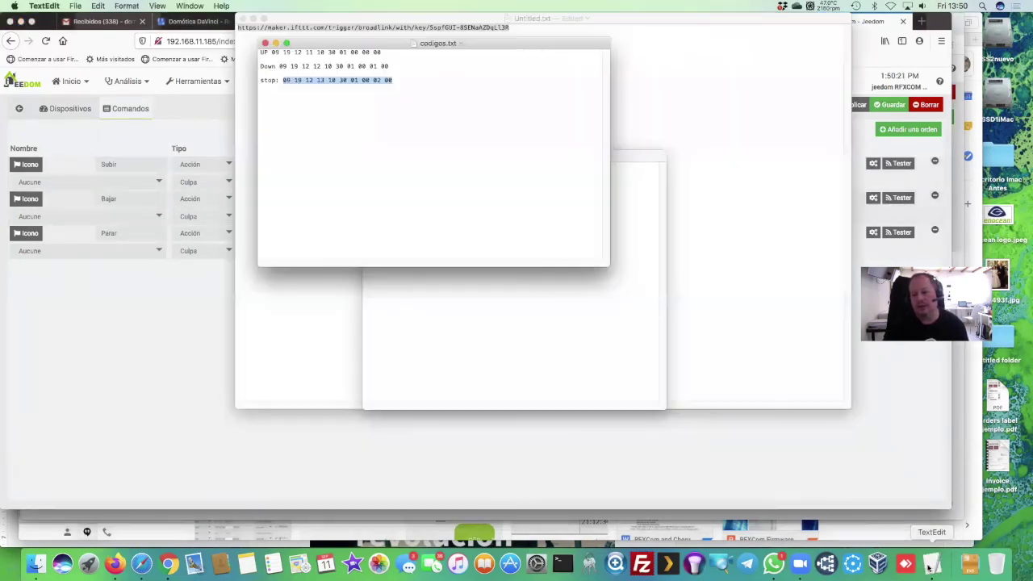
{"action": "mouse_move", "coordinate": [273, 52]}
{"action": "left_mouse_down"}
{"action": "mouse_move", "coordinate": [387, 55]}
{"action": "mouse_move", "coordinate": [274, 52]}
{"action": "left_mouse_up"}
{"action": "key", "text": "super+c"}
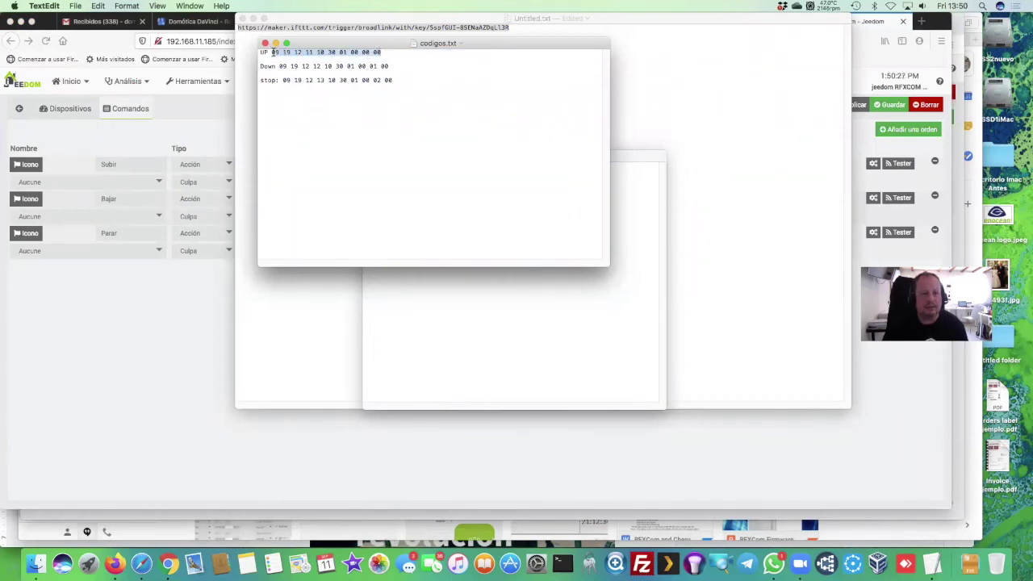
{"action": "left_click", "coordinate": [214, 328]}
{"action": "left_click_drag", "start_coordinate": [278, 164], "coordinate": [226, 164]}
{"action": "key", "text": "super+v"}
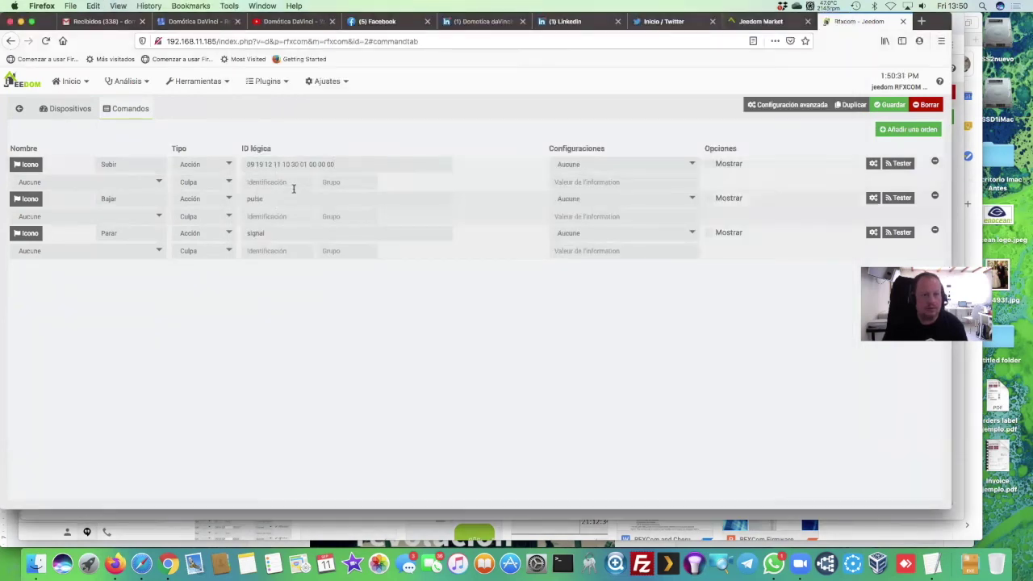
{"action": "key", "text": "BackSpace"}
{"action": "key", "text": "BackSpace"}
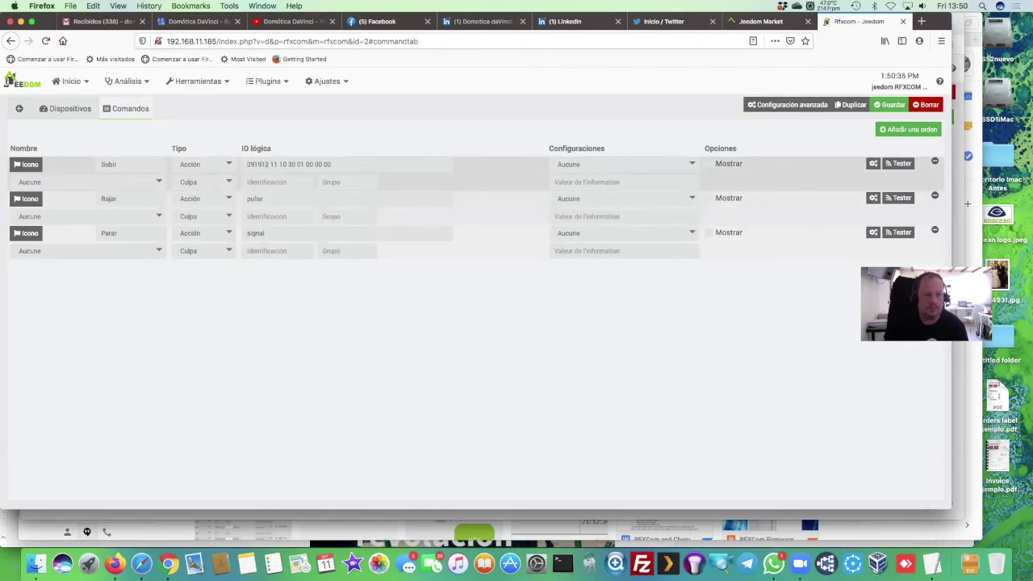
{"action": "key", "text": "BackSpace"}
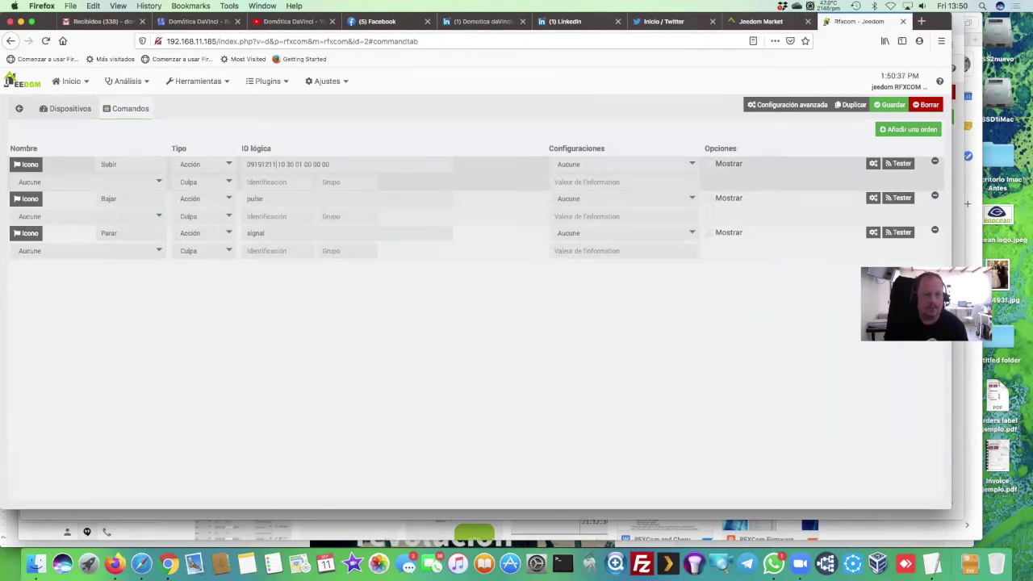
{"action": "key", "text": "BackSpace"}
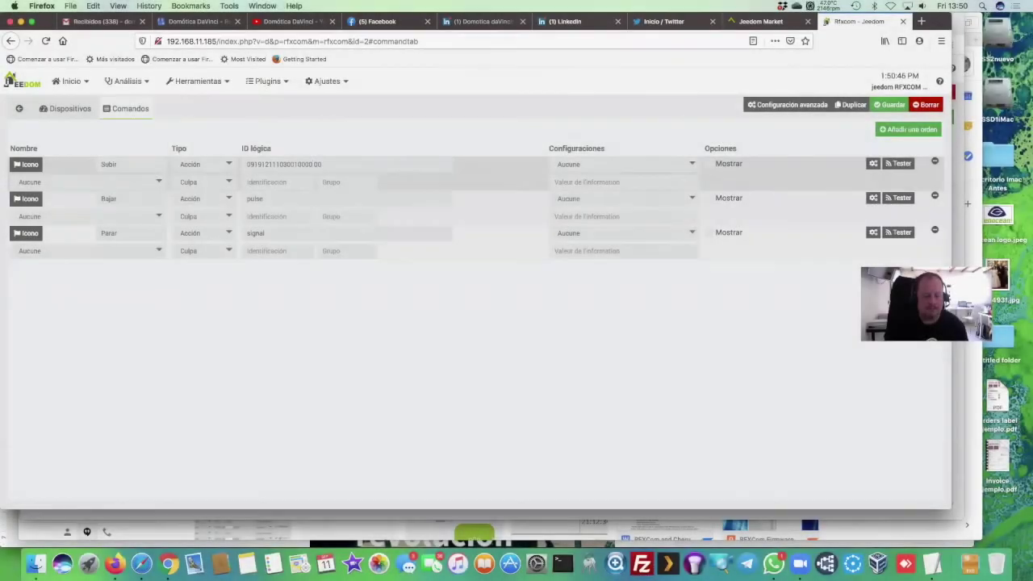
{"action": "key", "text": "super+Tab"}
{"action": "key", "text": "Down"}
{"action": "key", "text": "shift+End"}
{"action": "key", "text": "super+Tab"}
{"action": "key", "text": "BackSpace"}
{"action": "key", "text": "BackSpace"}
{"action": "key", "text": "BackSpace"}
{"action": "key", "text": "BackSpace"}
{"action": "key", "text": "BackSpace"}
{"action": "key", "text": "BackSpace"}
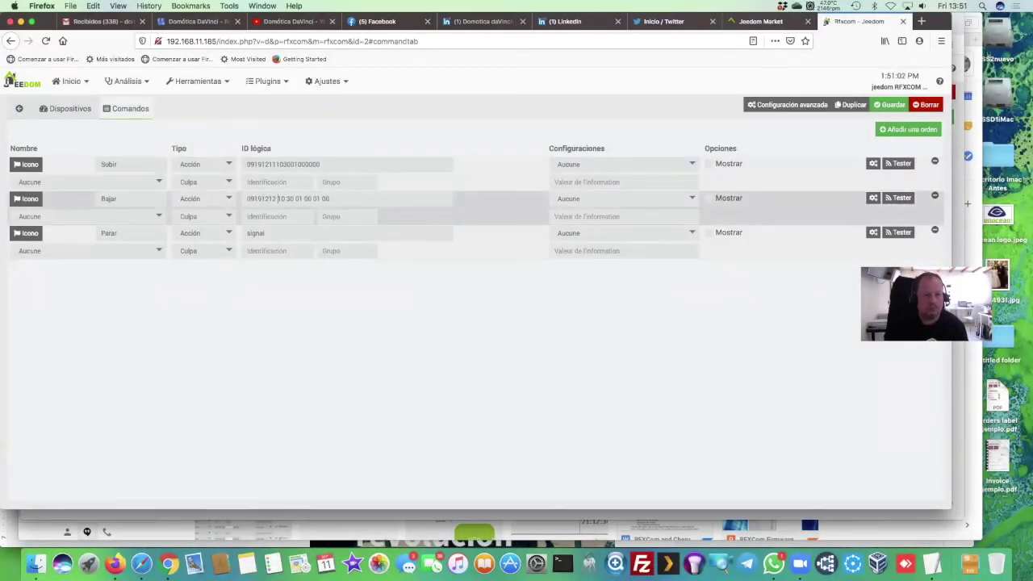
{"action": "key", "text": "super+Tab"}
{"action": "key", "text": "Down"}
{"action": "key", "text": "shift+End"}
{"action": "key", "text": "super+c"}
{"action": "key", "text": "super+Tab"}
{"action": "double_click", "coordinate": [270, 232]}
{"action": "key", "text": "super+v"}
{"action": "key", "text": "BackSpace"}
{"action": "key", "text": "BackSpace"}
{"action": "key", "text": "Right"}
{"action": "key", "text": "Right"}
{"action": "key", "text": "BackSpace"}
{"action": "key", "text": "Right"}
{"action": "key", "text": "Right"}
{"action": "key", "text": "BackSpace"}
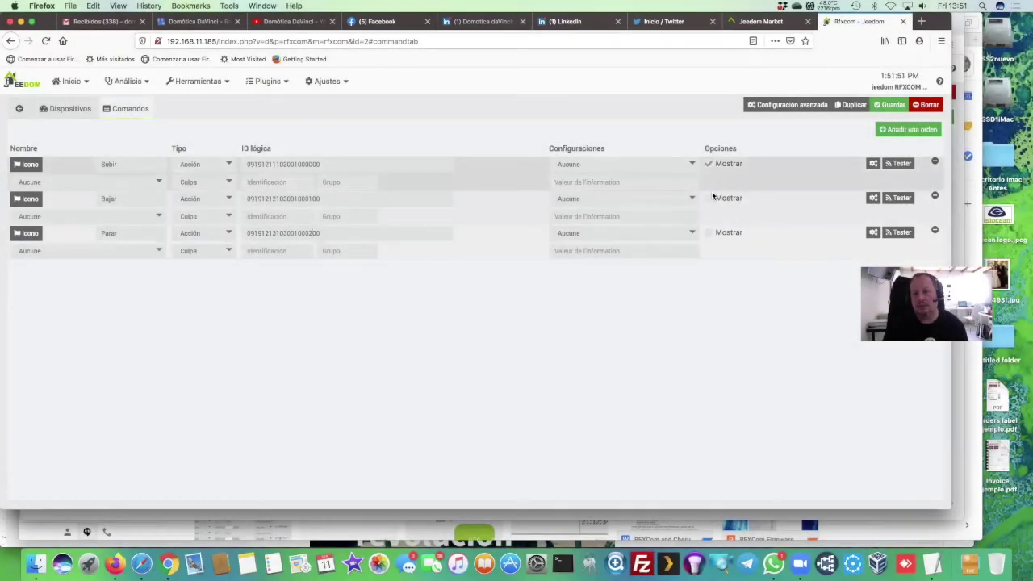
Step: Enable the Mostrar option for the Bajar and Parar commands and save the device
{"action": "left_click", "coordinate": [710, 197]}
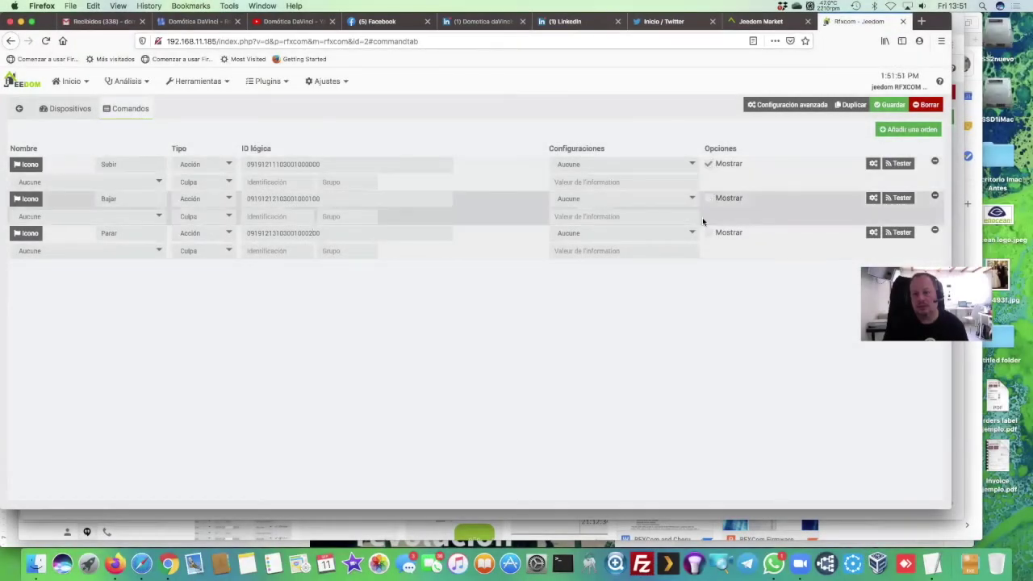
{"action": "left_click", "coordinate": [891, 105]}
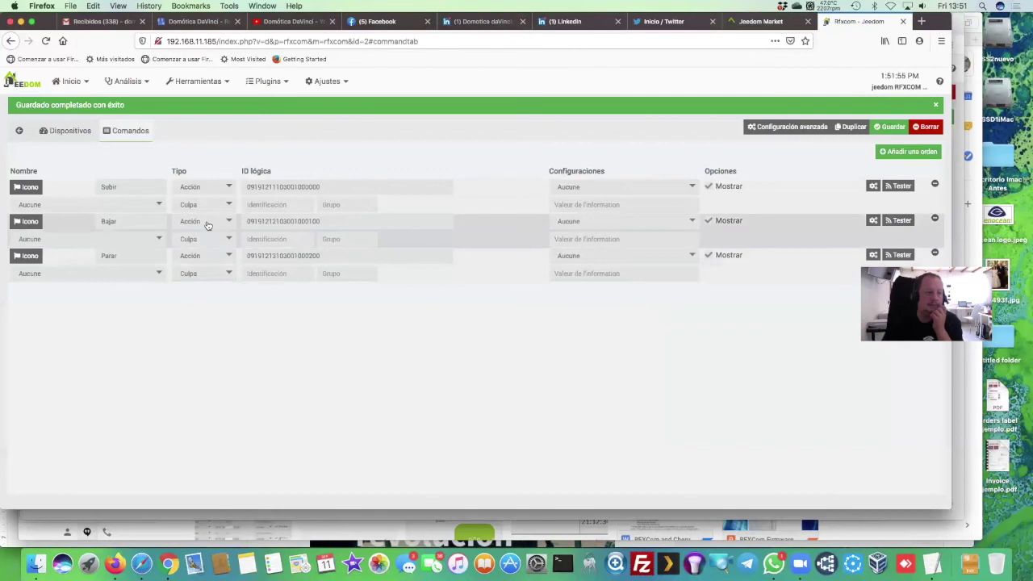
Step: Open the Persianas Cherubini con RFXCOM dashboard and test Persiana de Prueba 2 by running its Subir, Bajar and Parar commands repeatedly
{"action": "left_click", "coordinate": [83, 83]}
{"action": "mouse_move", "coordinate": [85, 104]}
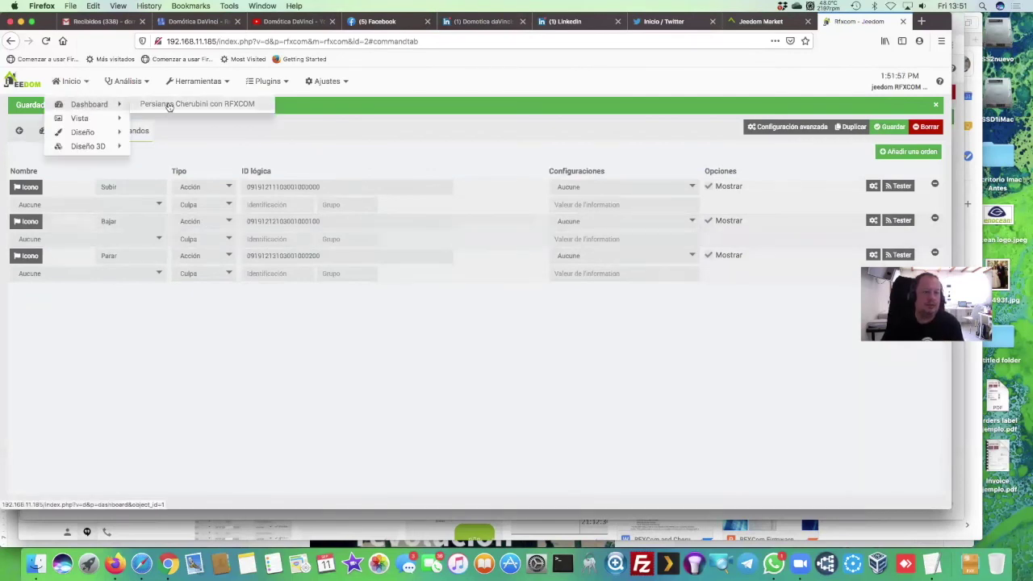
{"action": "left_click", "coordinate": [169, 105]}
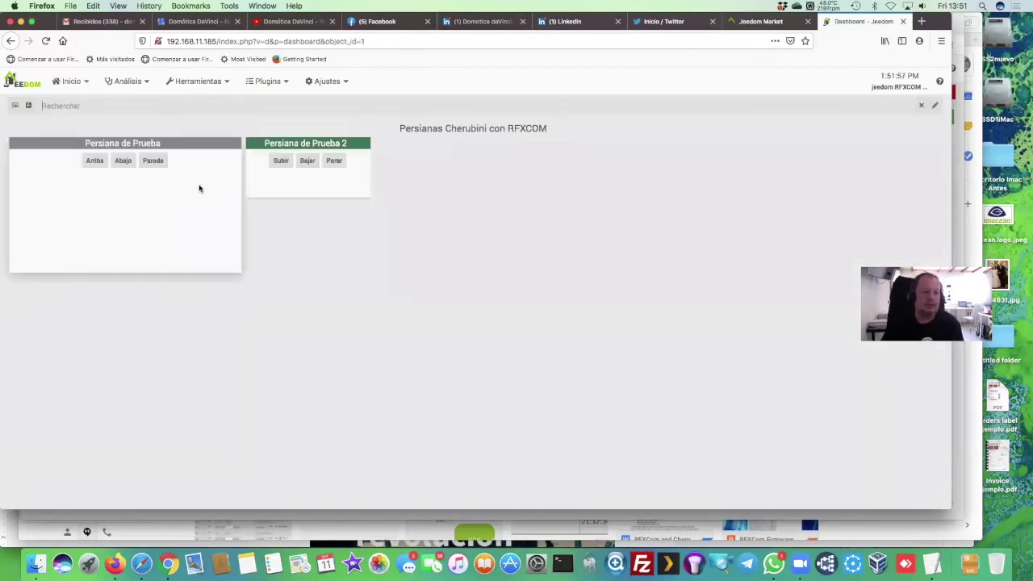
{"action": "left_click", "coordinate": [279, 162]}
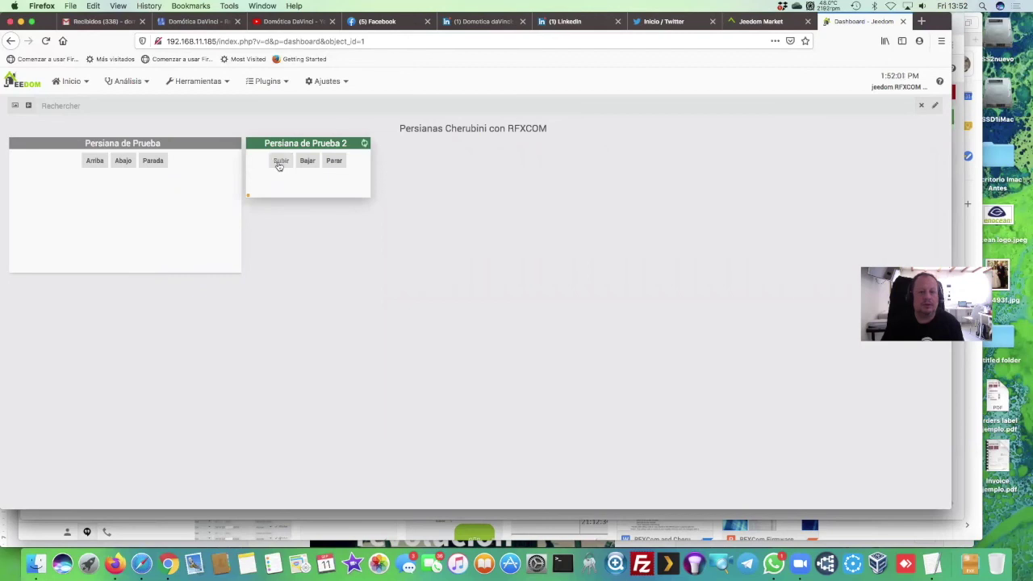
{"action": "left_click", "coordinate": [307, 162]}
{"action": "left_click", "coordinate": [307, 161]}
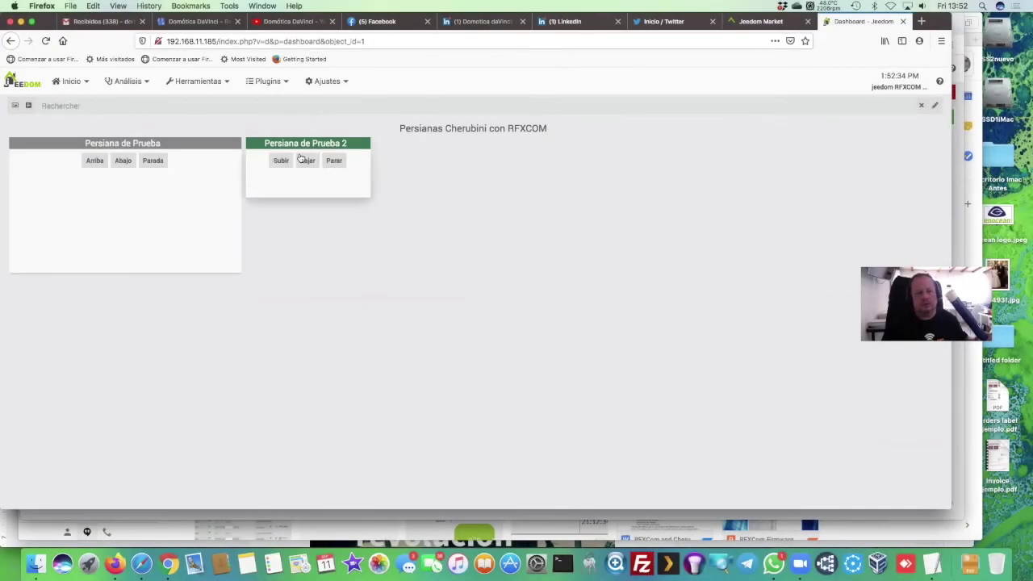
{"action": "left_click", "coordinate": [282, 161]}
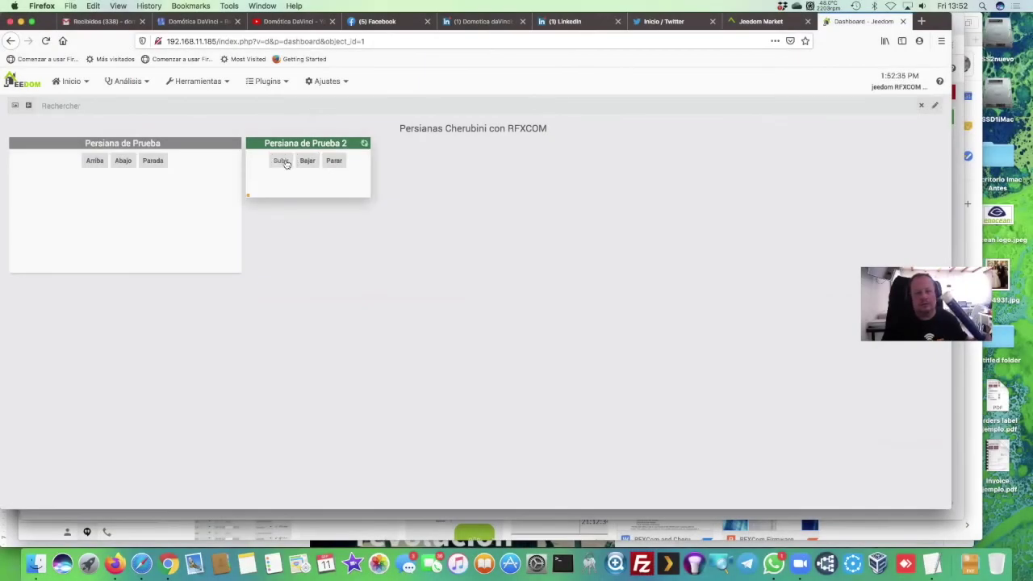
{"action": "left_click", "coordinate": [305, 163]}
{"action": "left_click", "coordinate": [280, 161]}
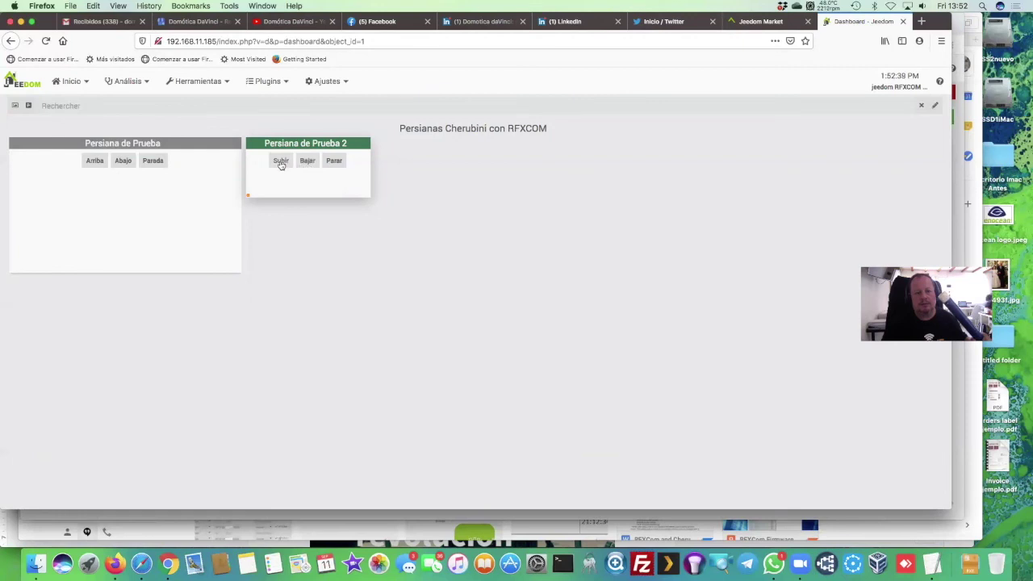
{"action": "left_click", "coordinate": [332, 163]}
{"action": "left_click", "coordinate": [333, 162]}
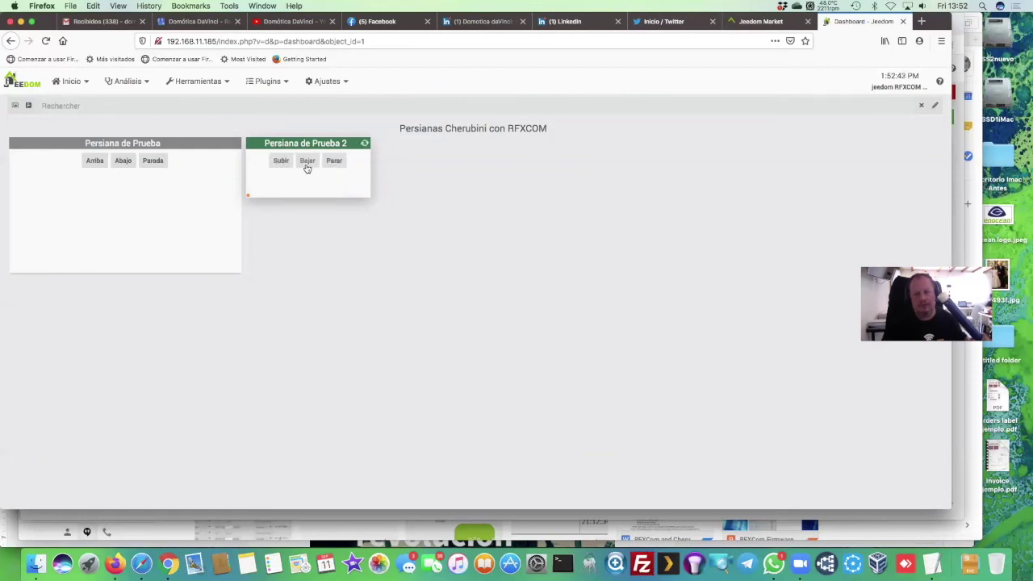
{"action": "left_click", "coordinate": [279, 163]}
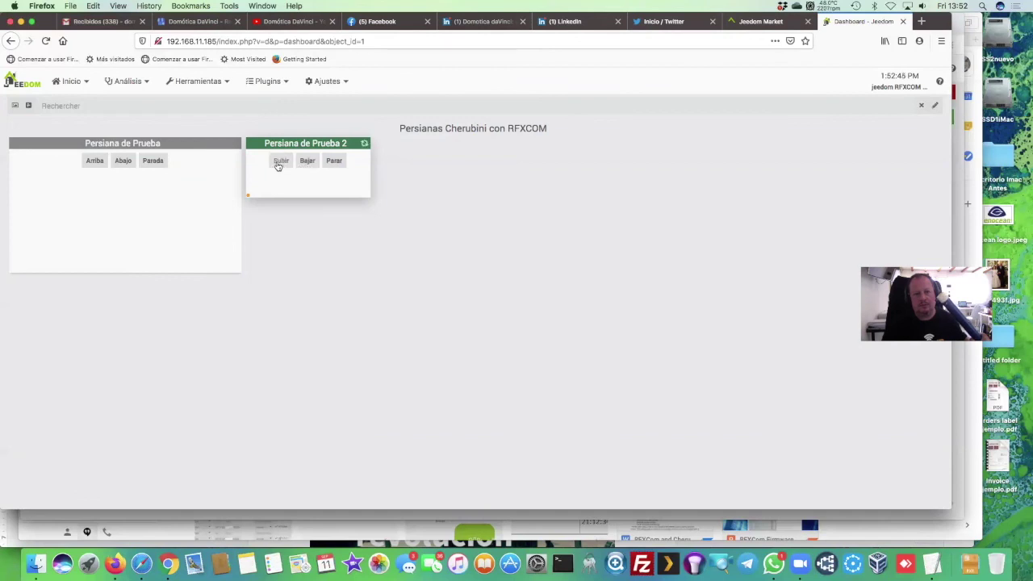